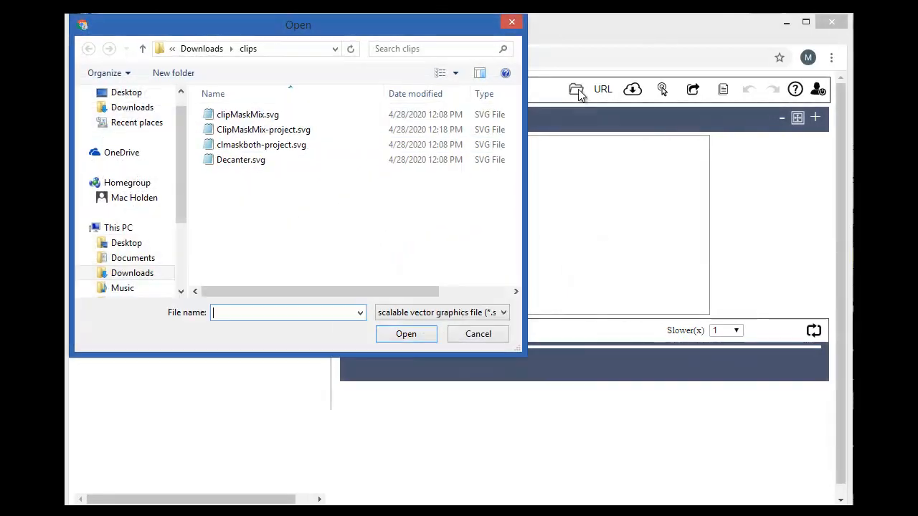
# Open the project ClipMaskMix-project.svg and play its combined clip and mask animation.
pyautogui.doubleClick(243, 131)
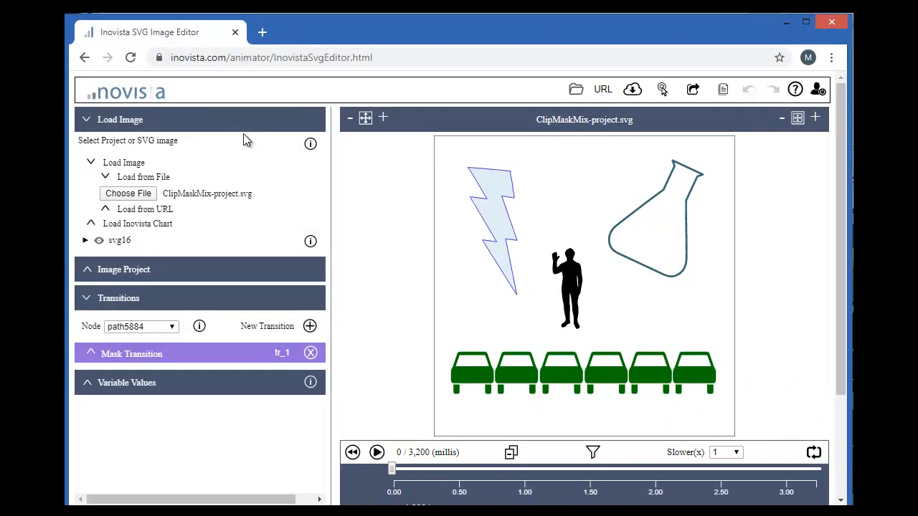
pyautogui.click(377, 452)
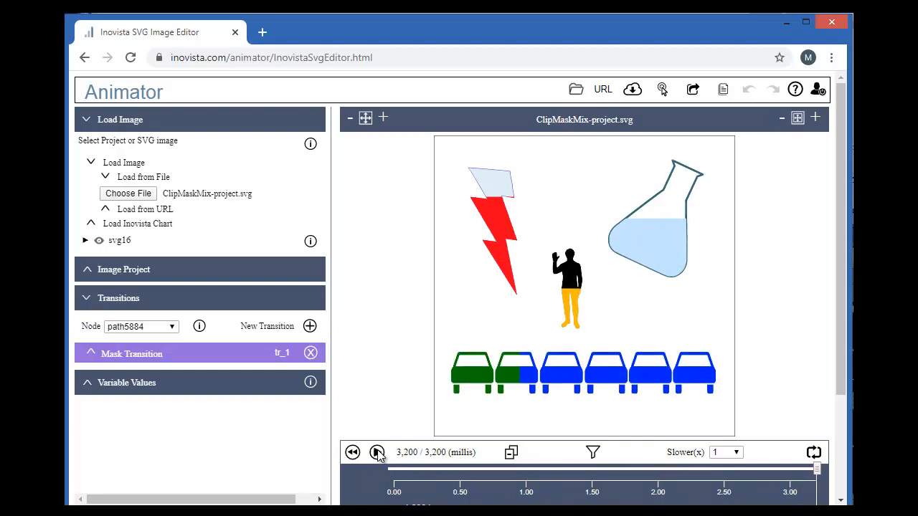
pyautogui.click(378, 452)
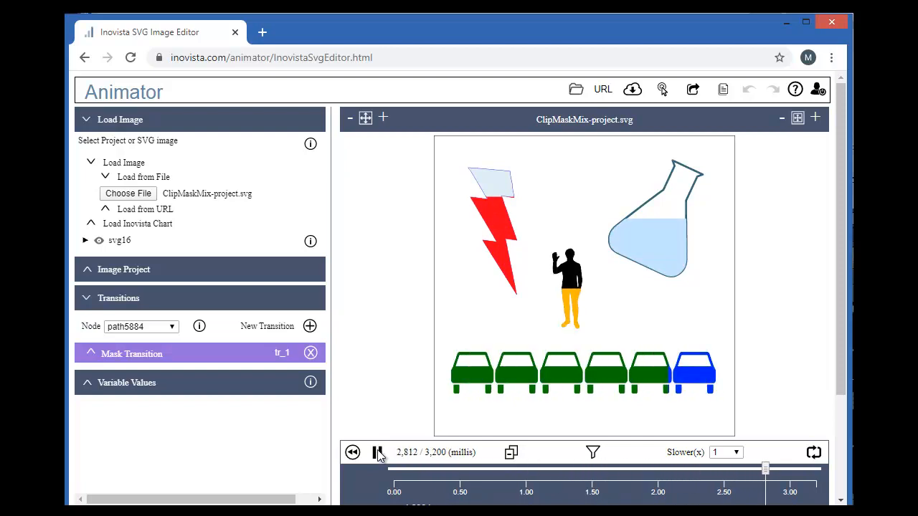
# Open the project clmaskboth-project.svg, clearing the current image.
pyautogui.click(576, 89)
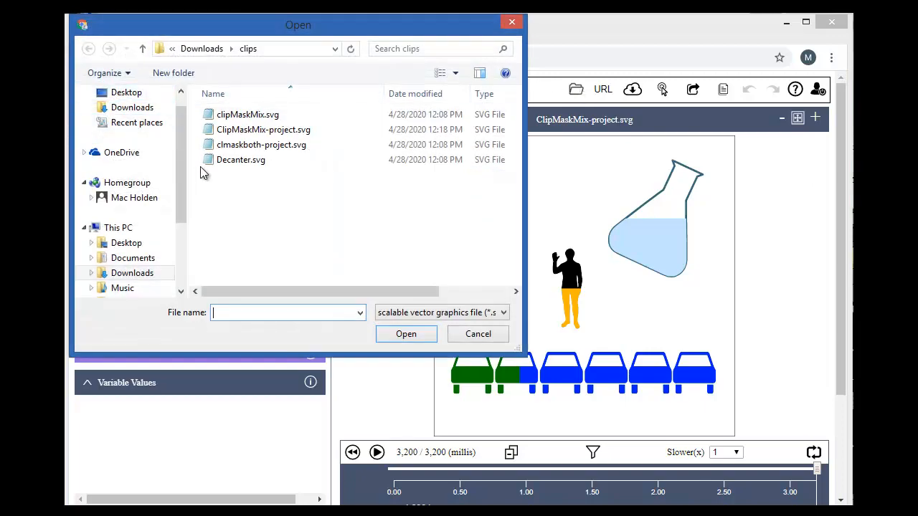
pyautogui.doubleClick(250, 147)
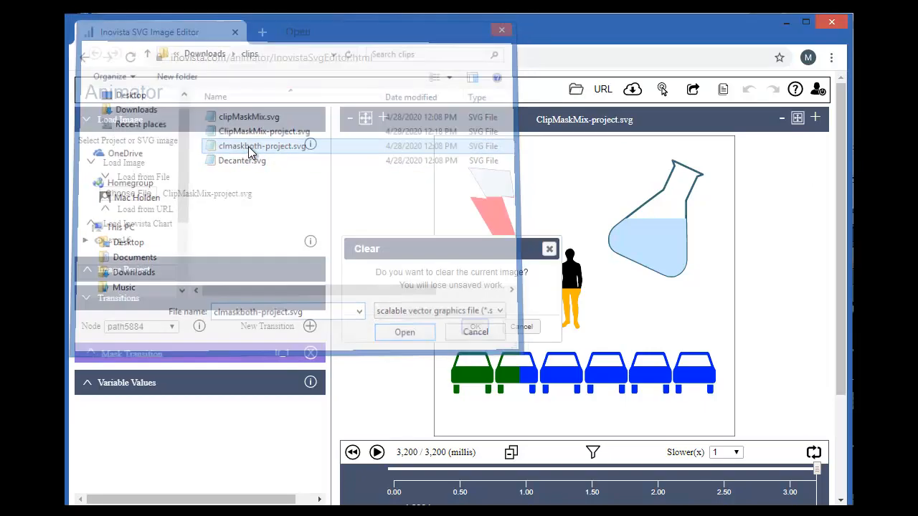
pyautogui.click(475, 328)
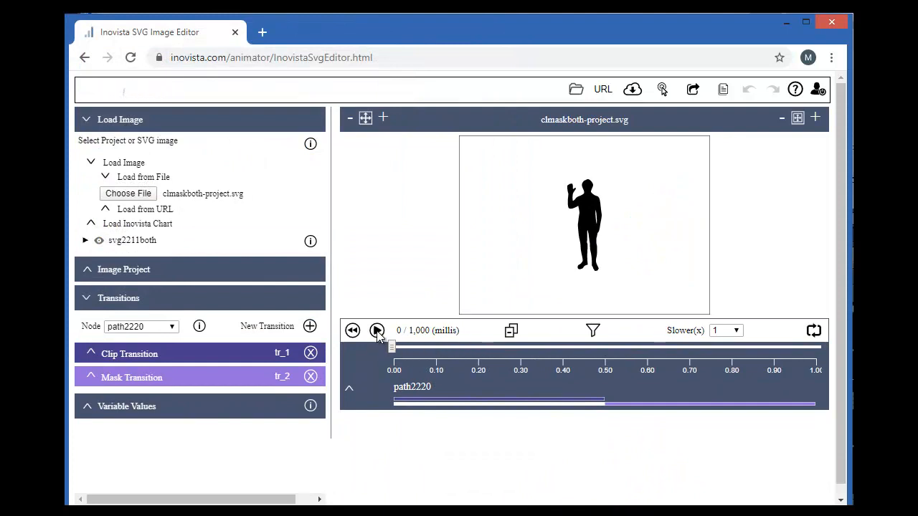
# Expand the clip and mask transition settings of path2220, exclude the mask, and play the animation.
pyautogui.click(130, 355)
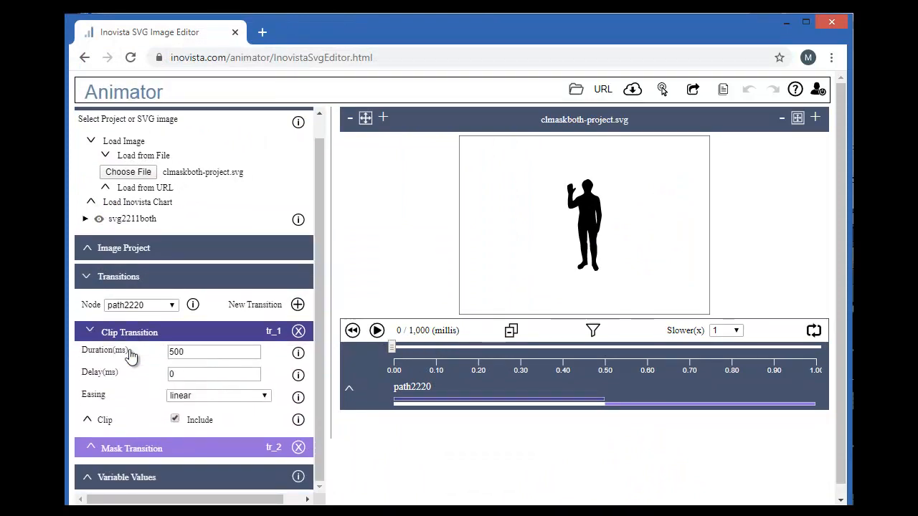
pyautogui.click(102, 423)
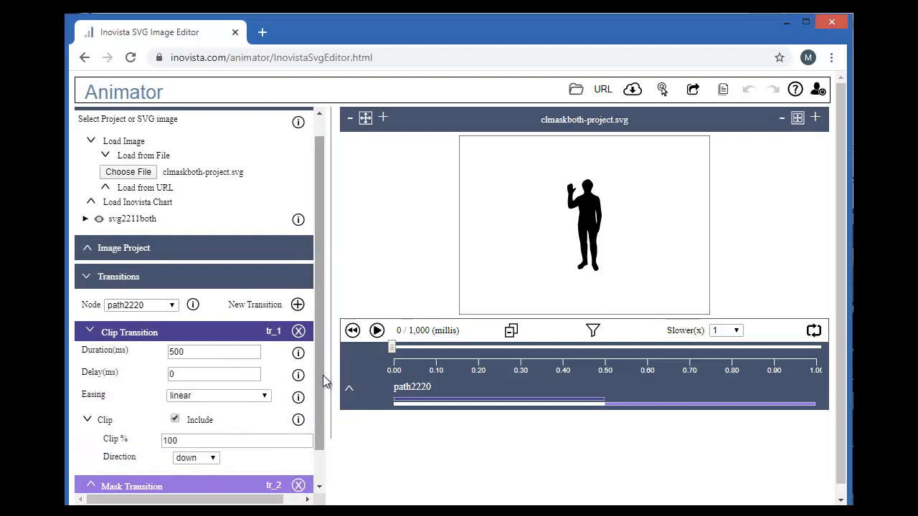
pyautogui.scroll(-1, 315, 370)
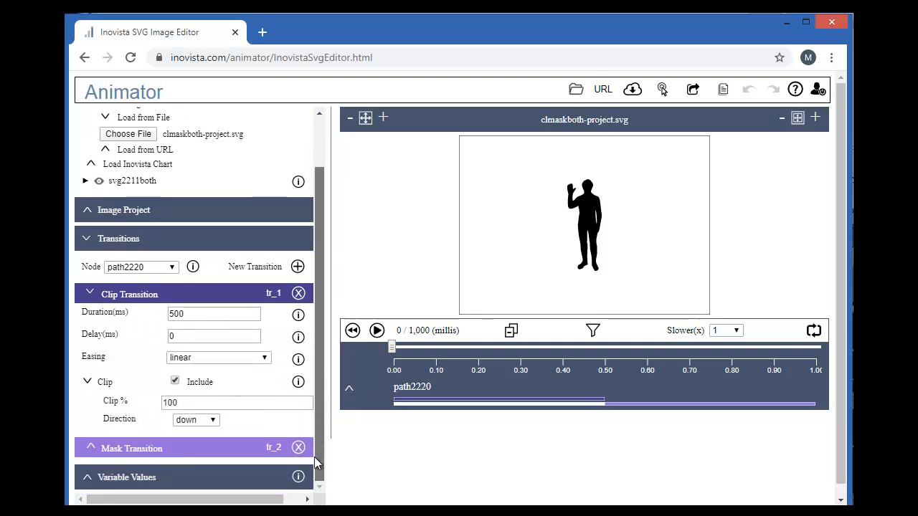
pyautogui.click(143, 448)
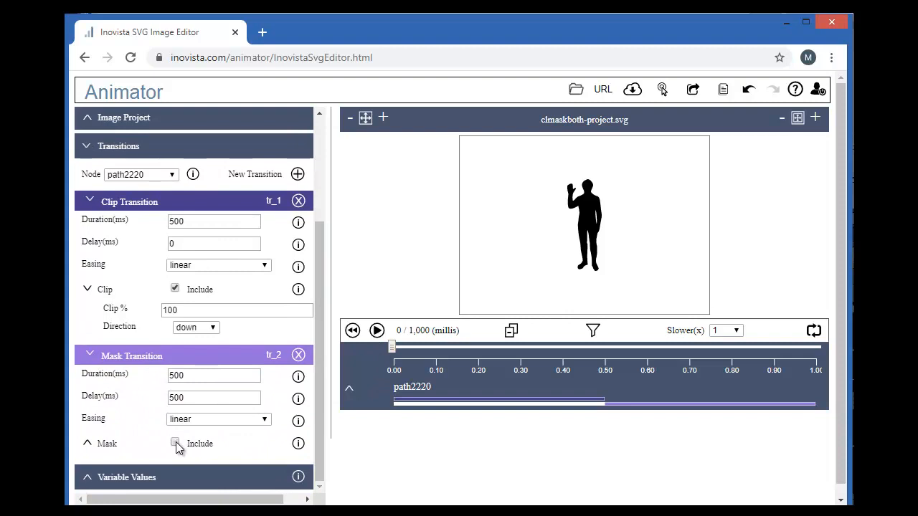
pyautogui.click(376, 331)
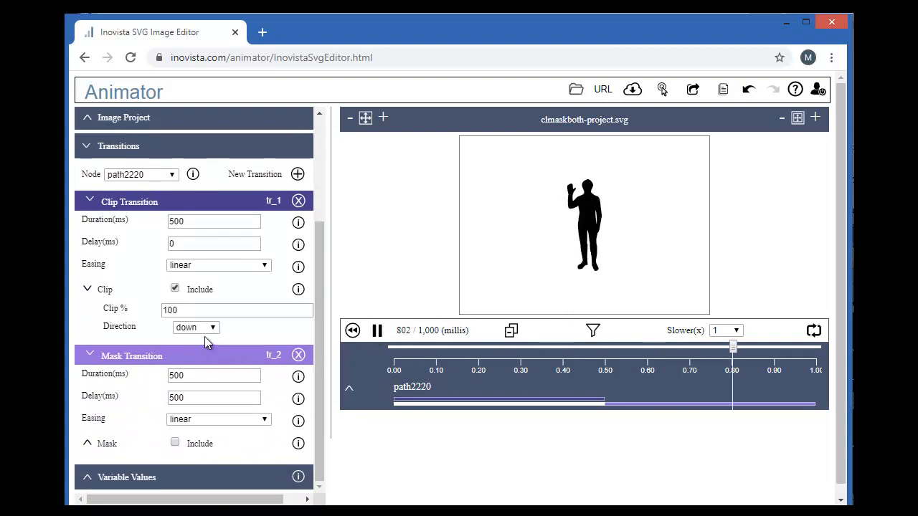
# Set the clip percentage of path2220's clip transition to 50 and play the animation.
pyautogui.doubleClick(208, 310)
pyautogui.write('5')
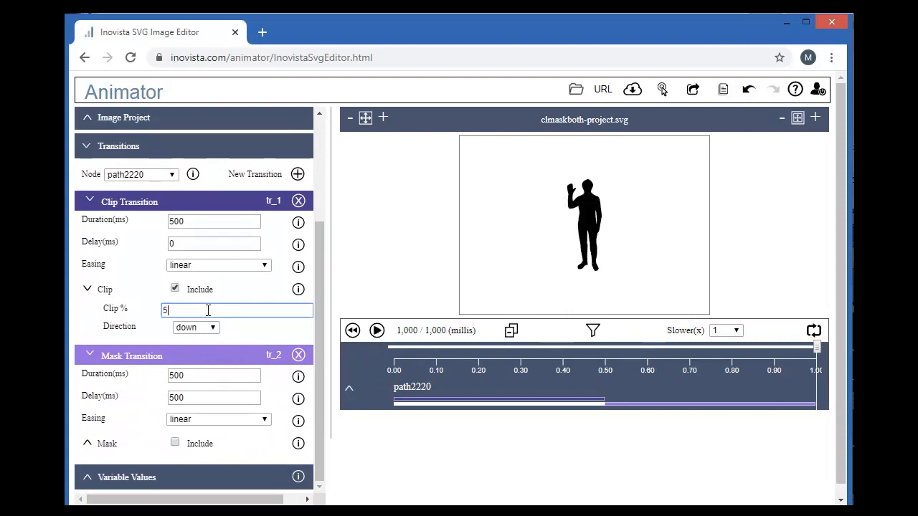
pyautogui.write('0')
pyautogui.click(377, 331)
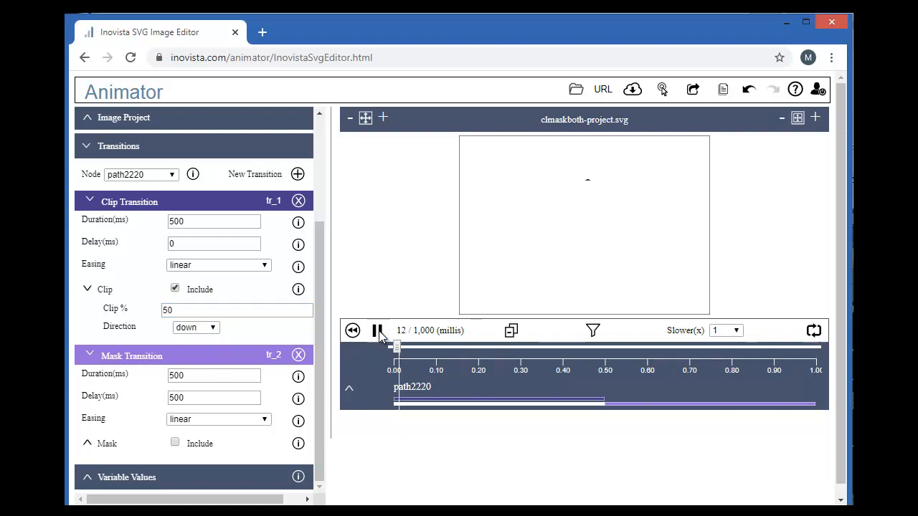
# Set the clip transition to 100 % with the direction right and play the animation.
pyautogui.click(192, 309)
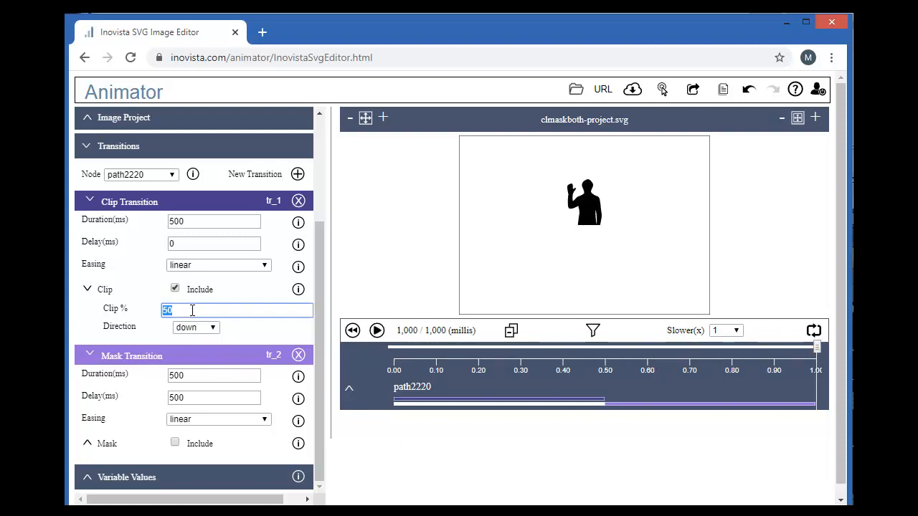
pyautogui.write('100')
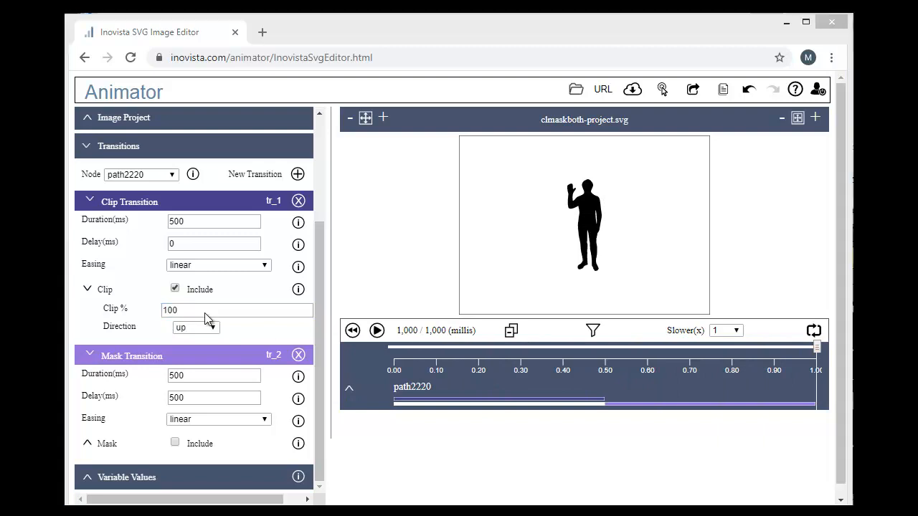
pyautogui.click(204, 332)
pyautogui.click(185, 361)
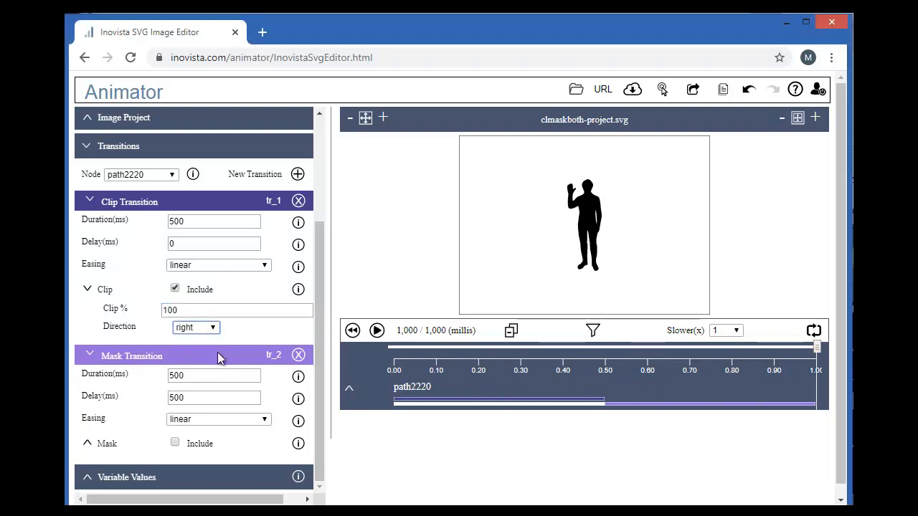
pyautogui.click(376, 331)
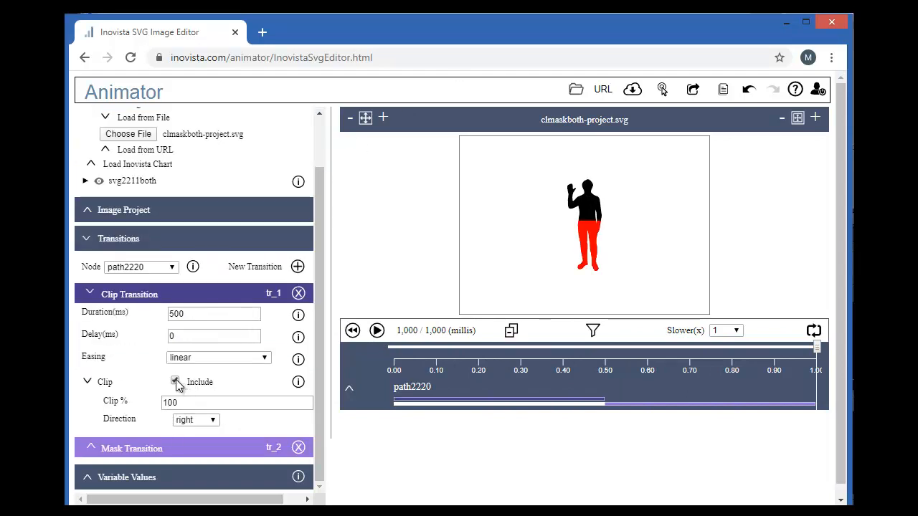
# Exclude the clip and set the color of path2220's mask transition to #d4000e.
pyautogui.click(170, 448)
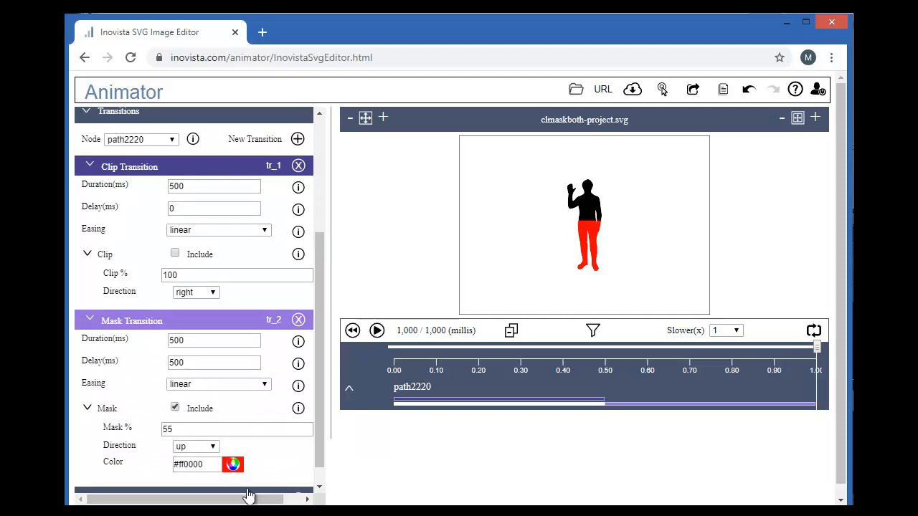
pyautogui.click(235, 466)
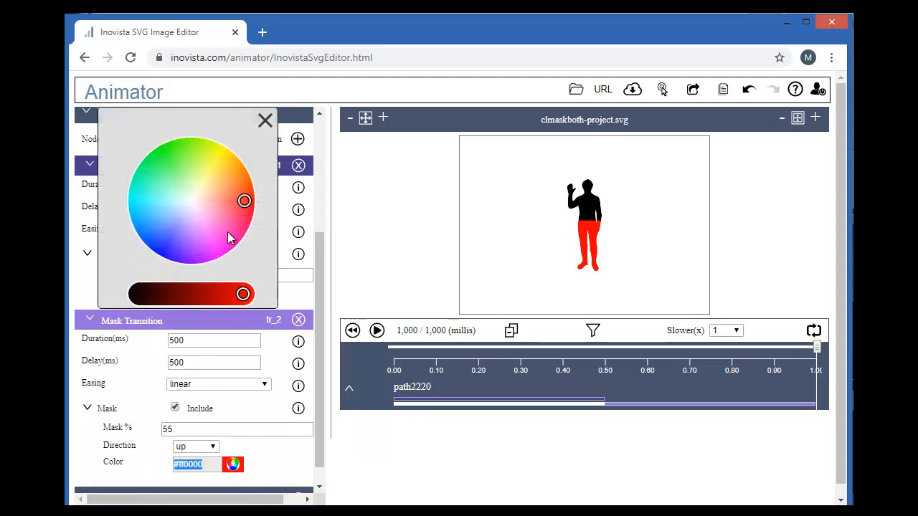
pyautogui.moveTo(245, 203)
pyautogui.mouseDown()
pyautogui.moveTo(232, 199)
pyautogui.moveTo(244, 205)
pyautogui.mouseUp()
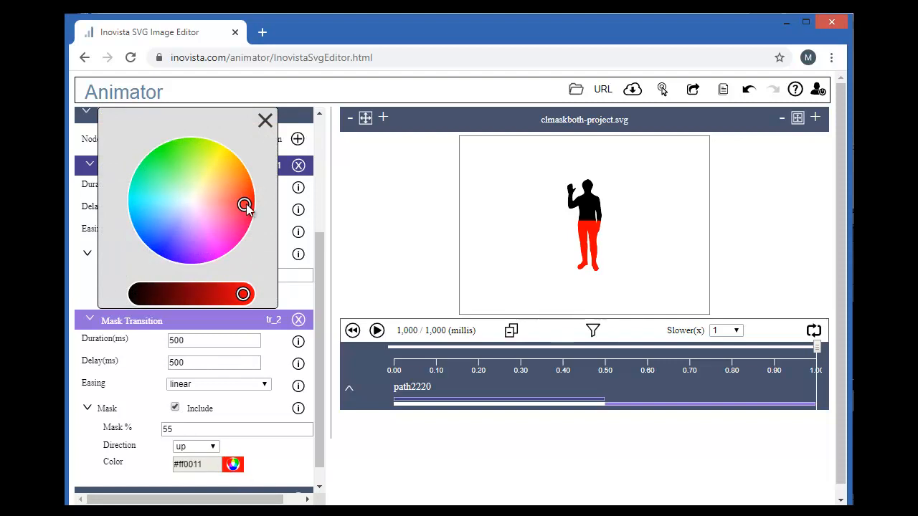
pyautogui.click(226, 294)
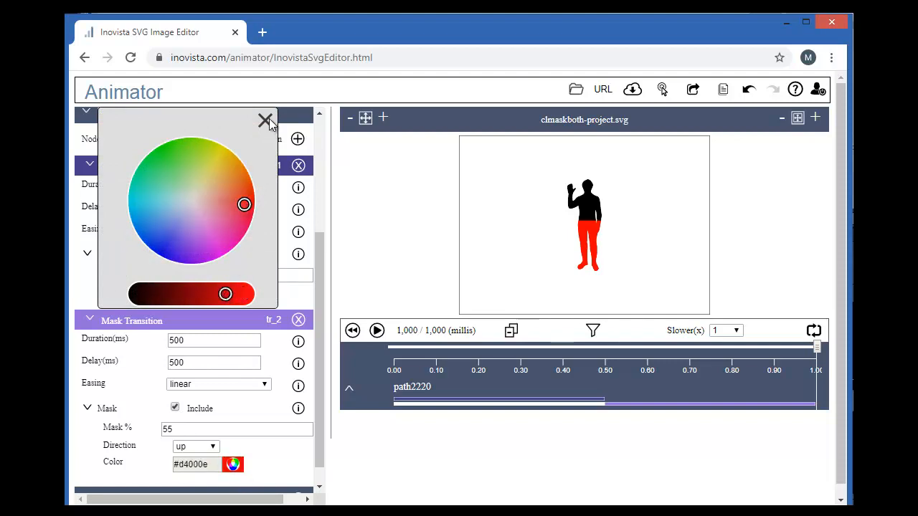
pyautogui.click(266, 121)
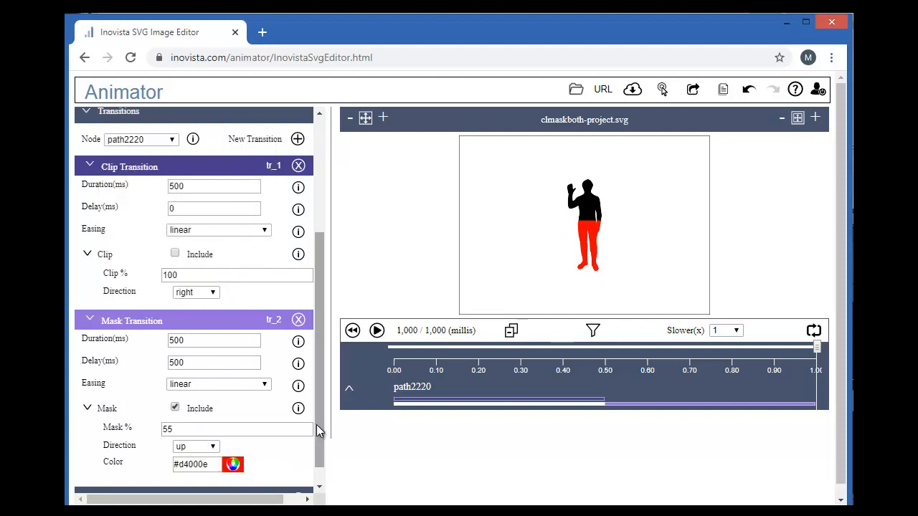
# Set the mask percentage of path2220's mask transition to 54 and play the animation.
pyautogui.doubleClick(197, 430)
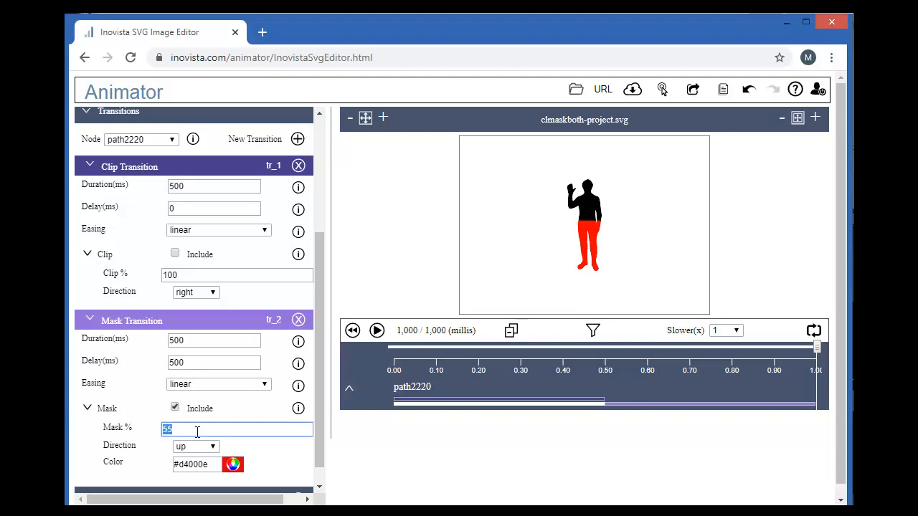
pyautogui.write('54')
pyautogui.click(376, 331)
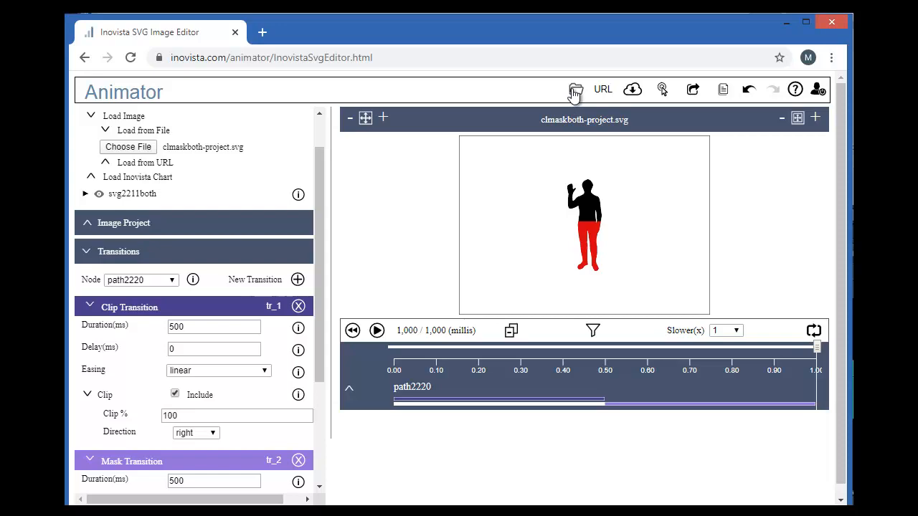
# Open the image Decanter.svg, clearing the current project.
pyautogui.click(575, 91)
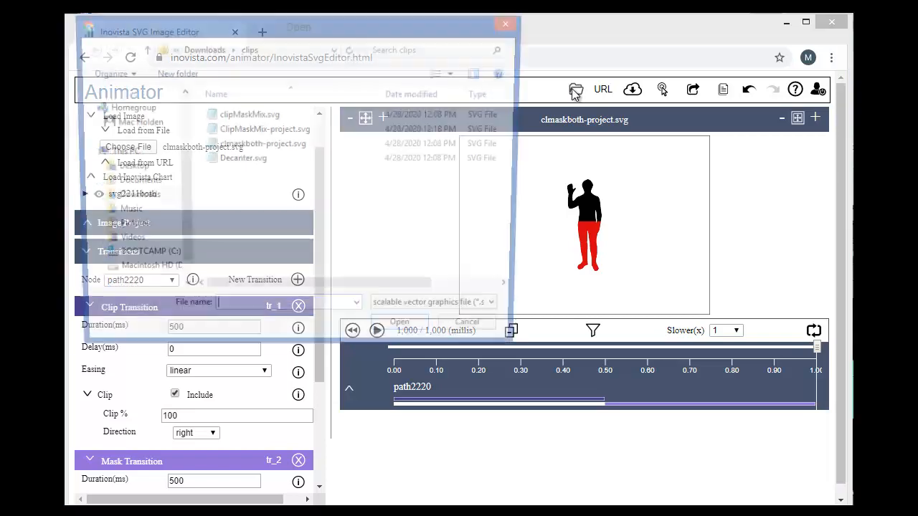
pyautogui.doubleClick(246, 159)
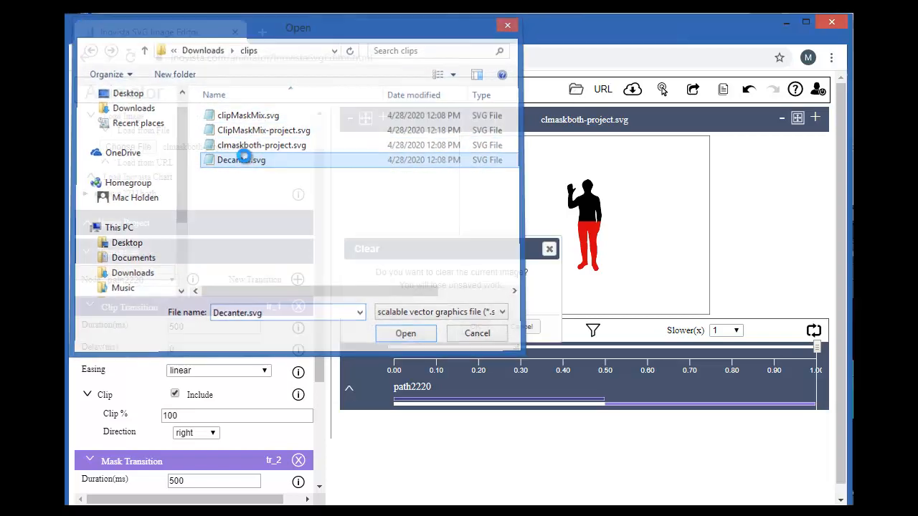
pyautogui.click(475, 327)
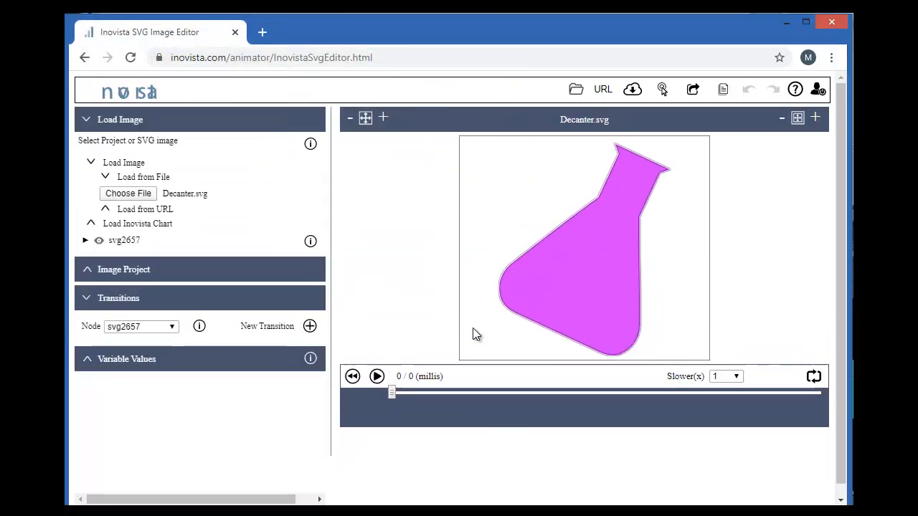
# Expand the svg2657 node tree down to the decanter group and select the liquid node for editing.
pyautogui.click(84, 241)
pyautogui.click(91, 255)
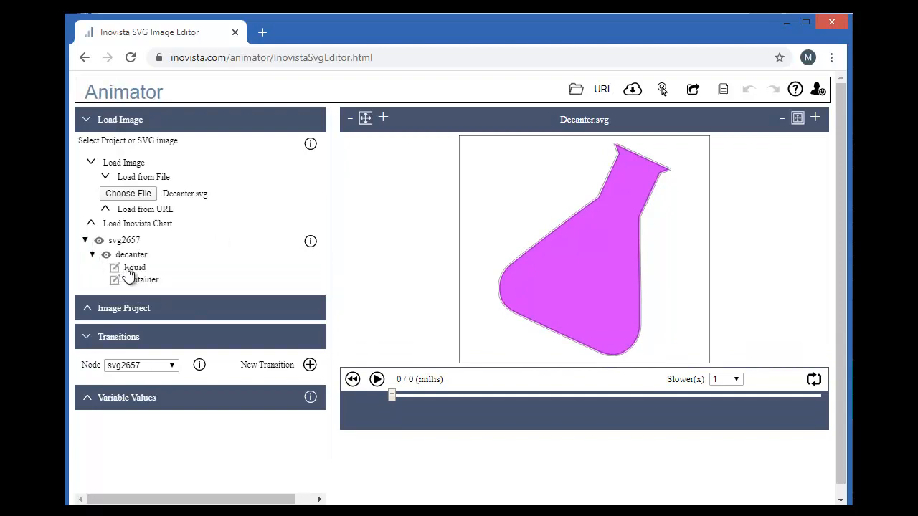
pyautogui.moveTo(147, 270)
pyautogui.click(159, 268)
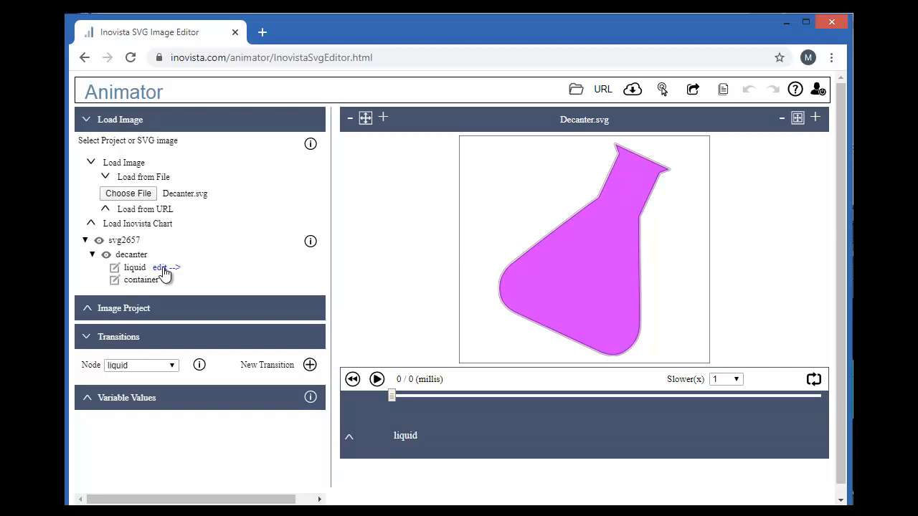
# Add a clip transition to the liquid node and include its clip at 100 % with the direction up.
pyautogui.click(310, 365)
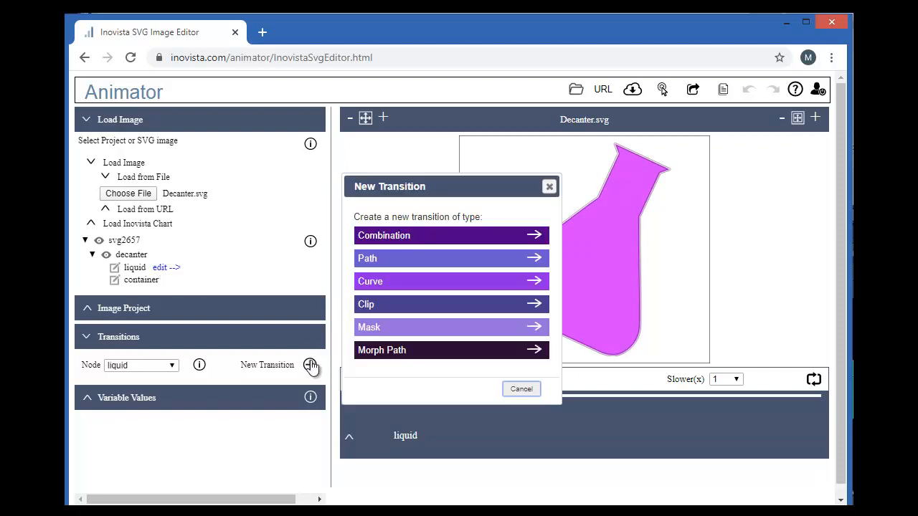
pyautogui.click(394, 307)
pyautogui.click(142, 395)
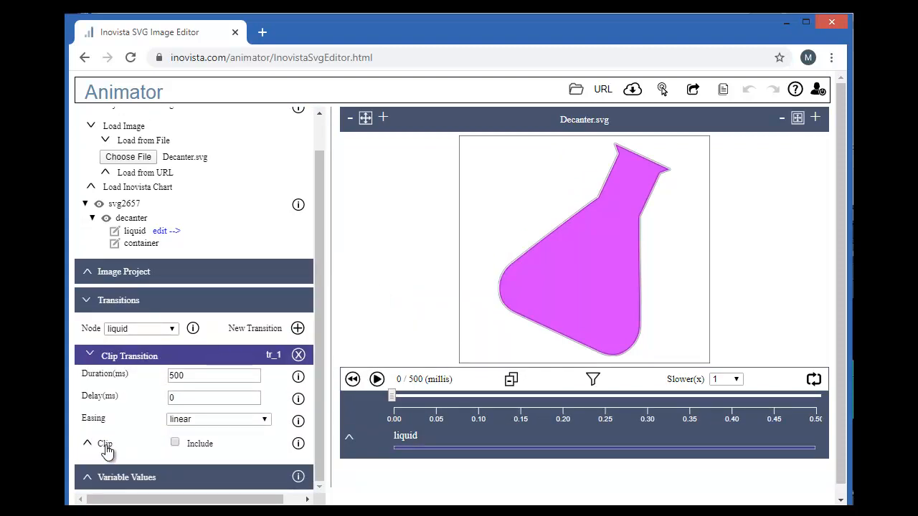
pyautogui.click(106, 451)
pyautogui.moveTo(322, 393); pyautogui.dragTo(319, 455)
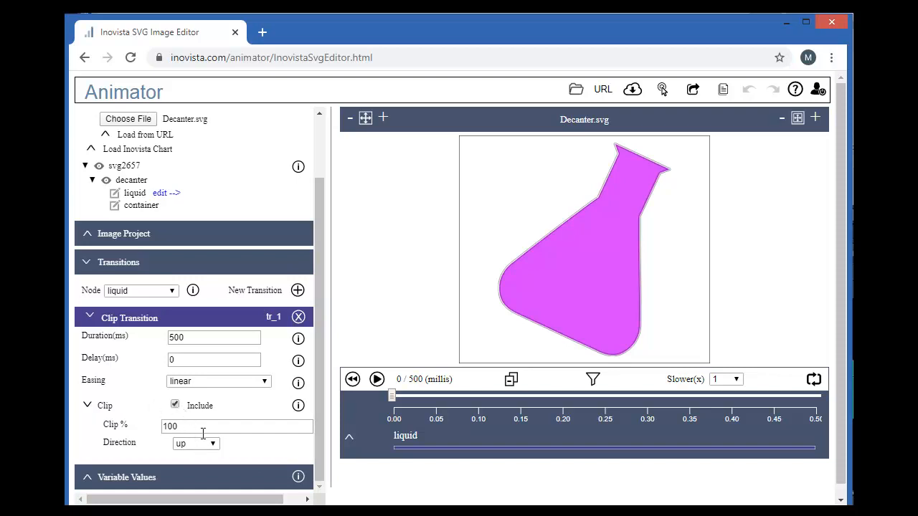
# Play the liquid's clip transition several times to examine how the decanter fills.
pyautogui.click(374, 383)
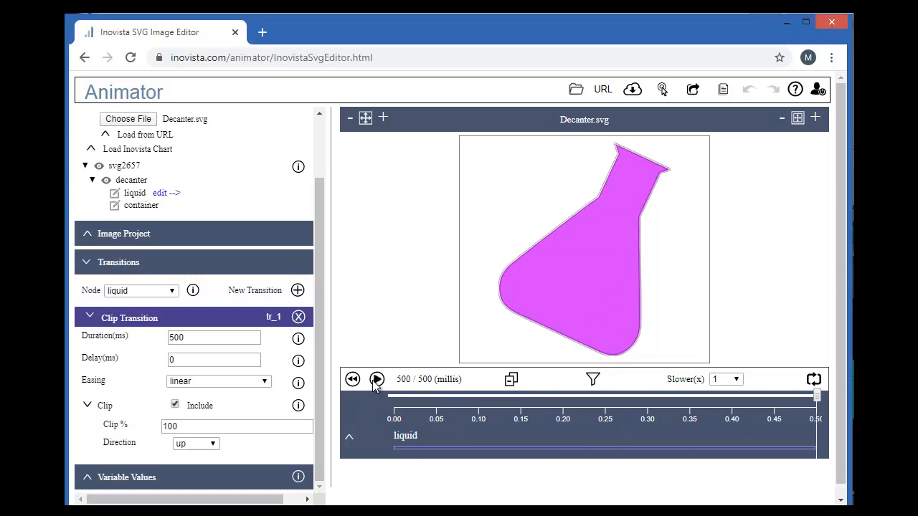
pyautogui.click(376, 380)
pyautogui.click(375, 381)
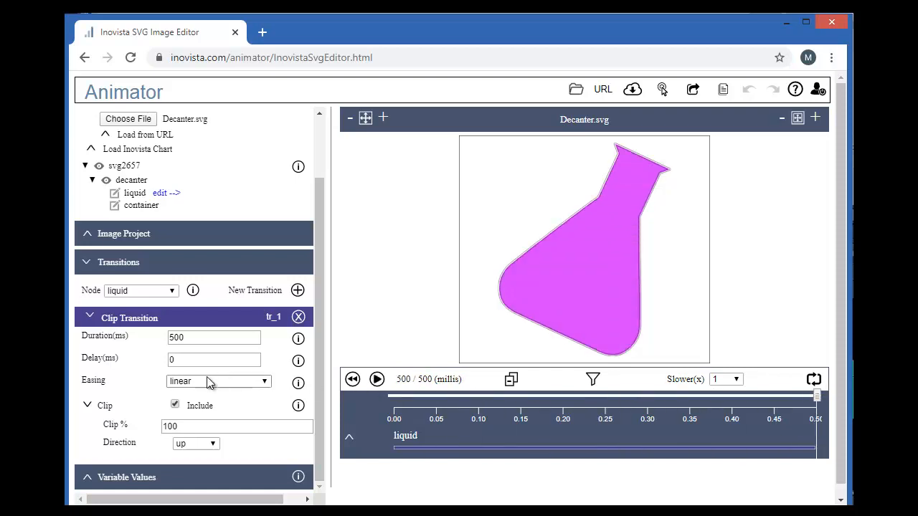
# Set the liquid's clip percentage to 77, play the transition, and look through the direction options.
pyautogui.click(210, 425)
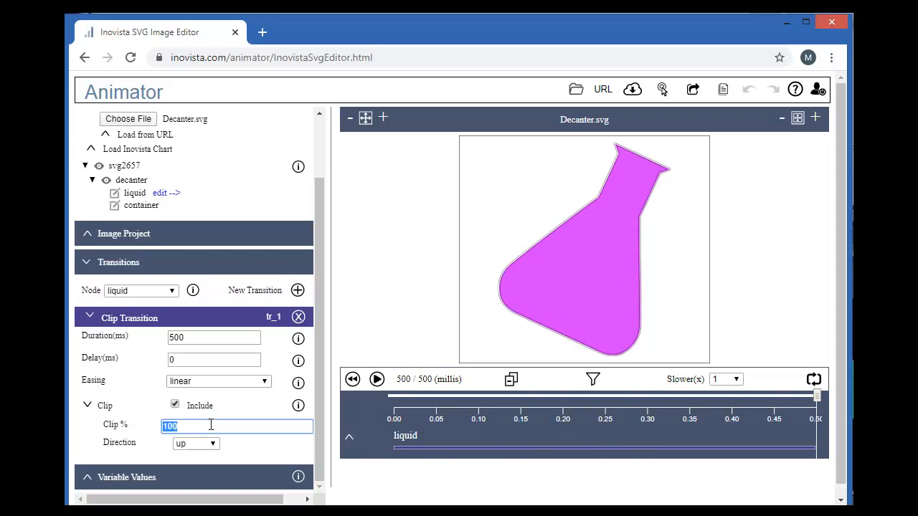
pyautogui.write('77')
pyautogui.click(380, 382)
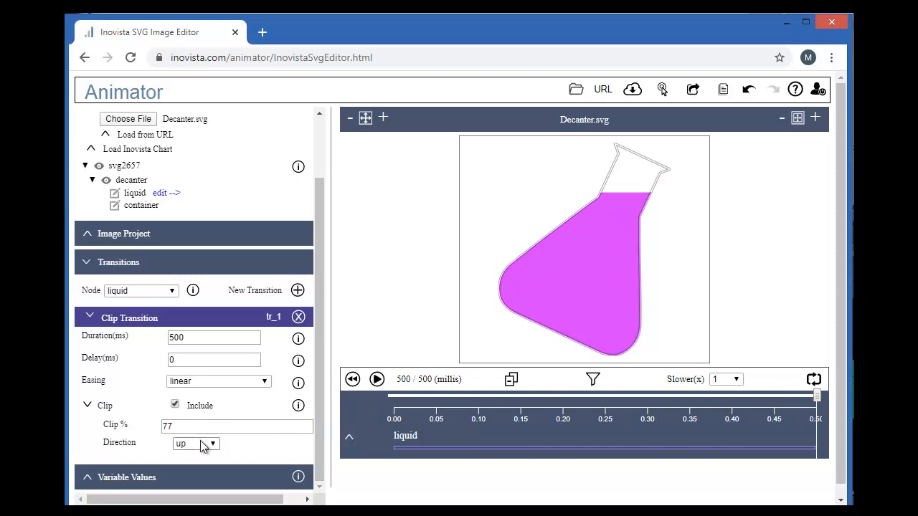
pyautogui.click(201, 444)
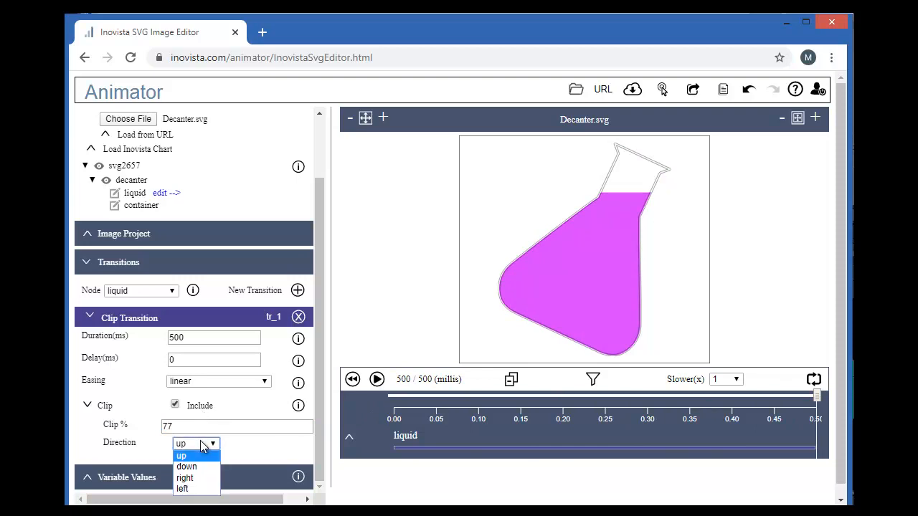
pyautogui.click(204, 466)
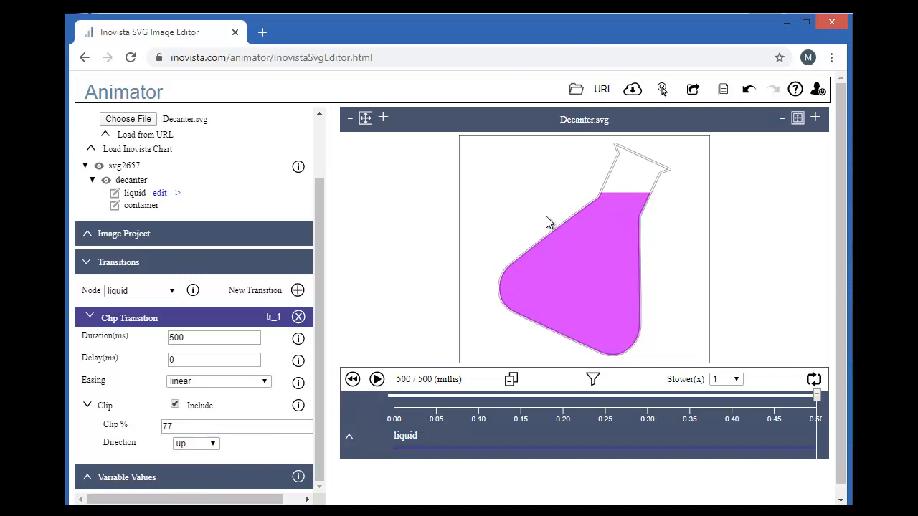
# Delete the liquid's clip transition and add a mask transition to the node instead.
pyautogui.click(299, 317)
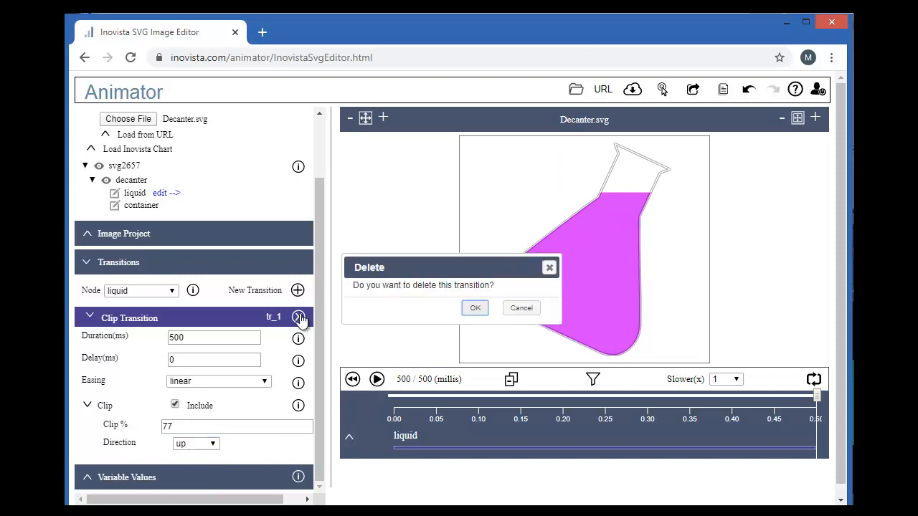
pyautogui.click(474, 309)
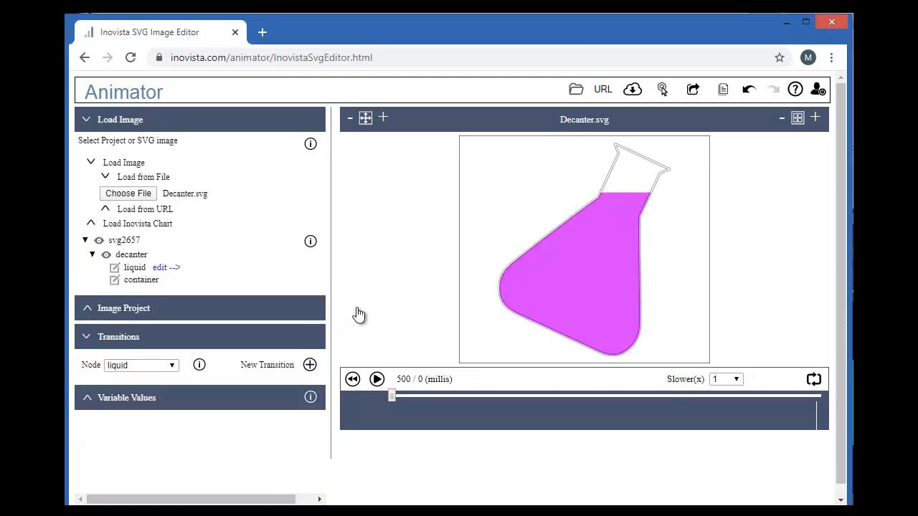
pyautogui.click(309, 365)
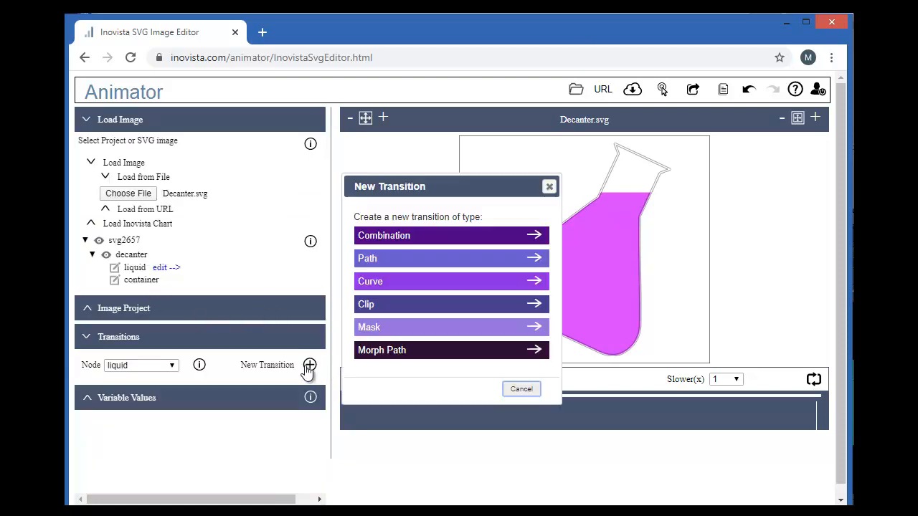
pyautogui.click(366, 328)
pyautogui.click(153, 393)
pyautogui.scroll(-1, 154, 391)
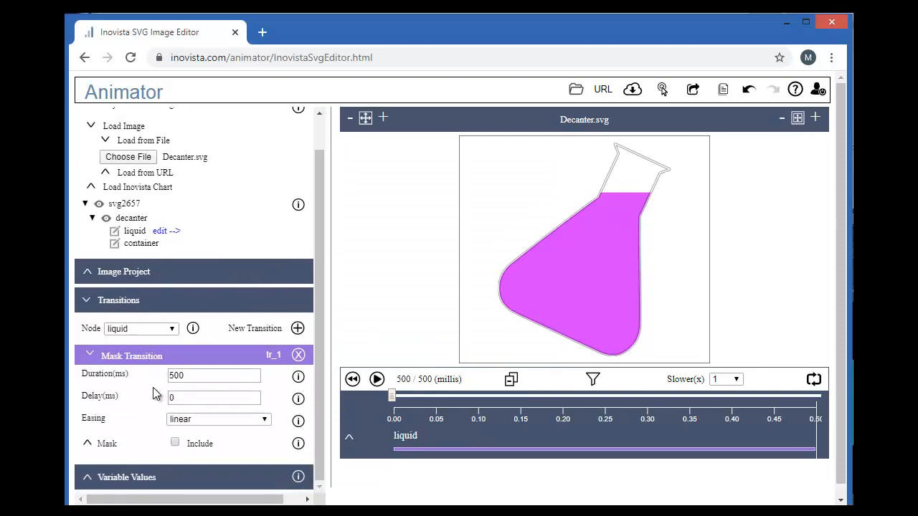
# Include the mask in the liquid's mask transition and pick the red color #ff1231 for it.
pyautogui.click(107, 446)
pyautogui.scroll(-2, 112, 453)
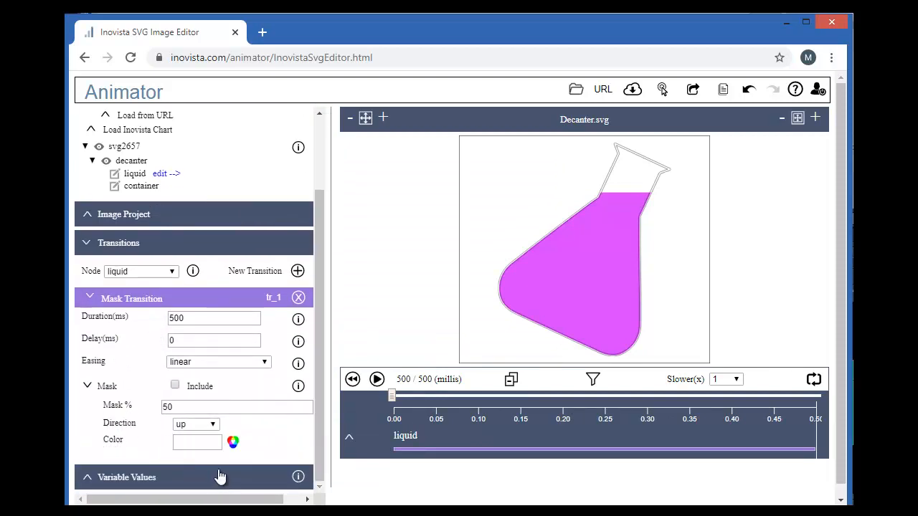
pyautogui.click(200, 441)
pyautogui.click(176, 385)
pyautogui.click(234, 441)
pyautogui.click(240, 208)
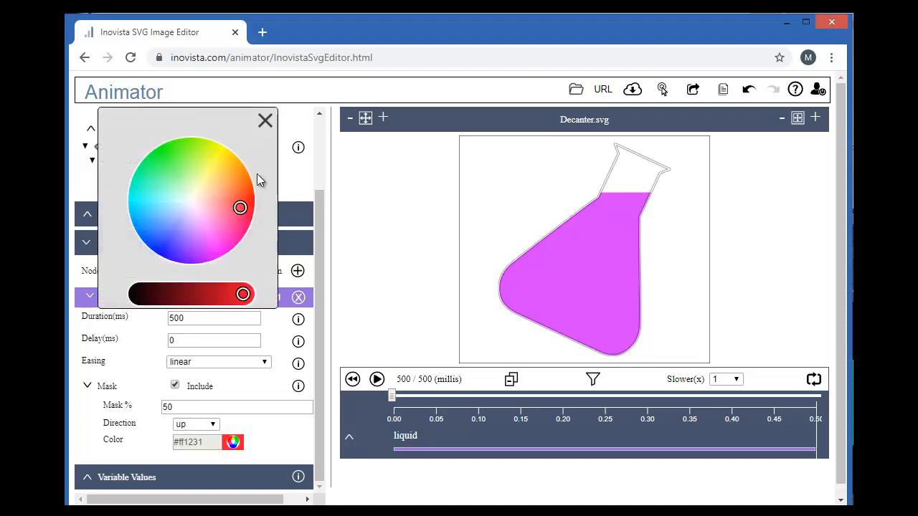
pyautogui.click(265, 121)
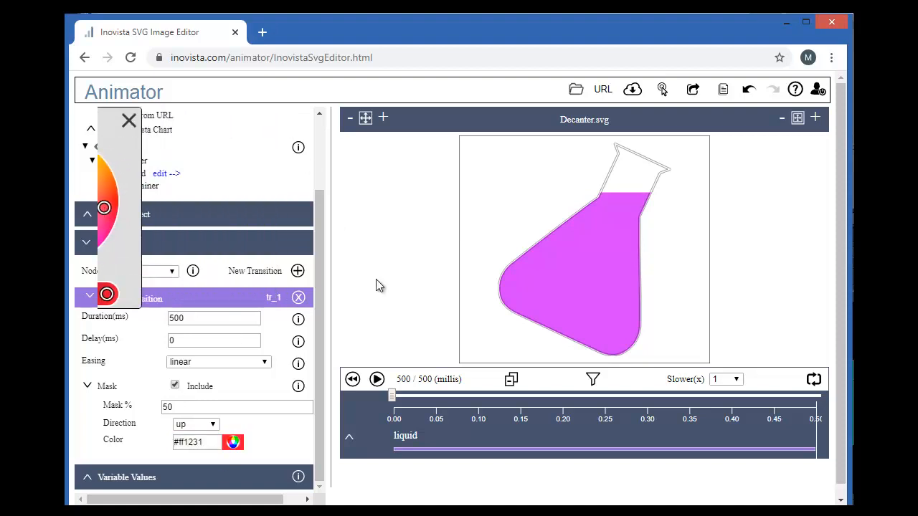
# Play the liquid's mask transition several times to examine how the color rises over the liquid.
pyautogui.click(376, 380)
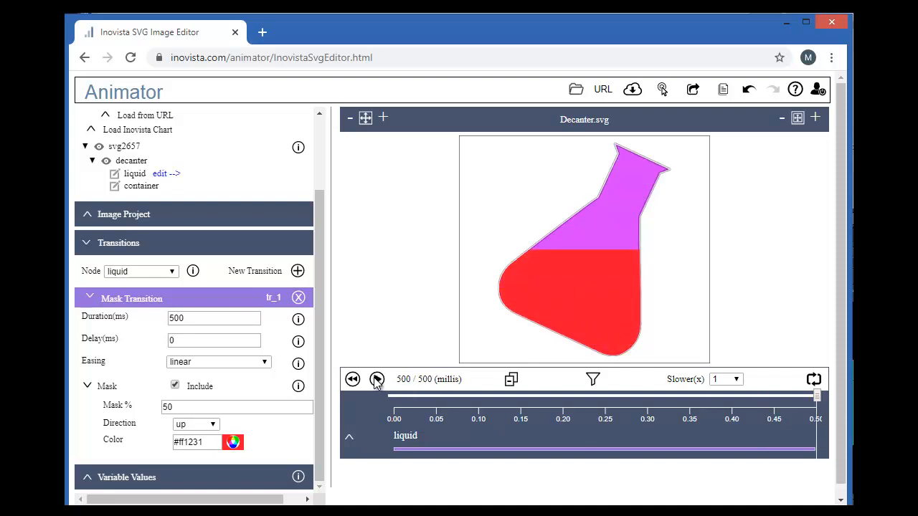
pyautogui.click(375, 380)
pyautogui.click(376, 380)
# Hide the liquid node in its edit settings and play the mask transition against the empty decanter.
pyautogui.click(114, 180)
pyautogui.moveTo(383, 172); pyautogui.dragTo(323, 155)
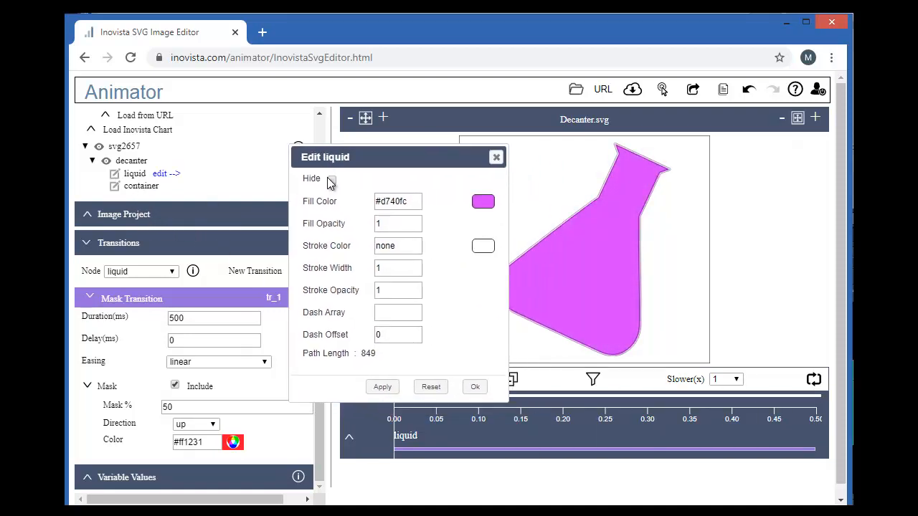
pyautogui.click(473, 387)
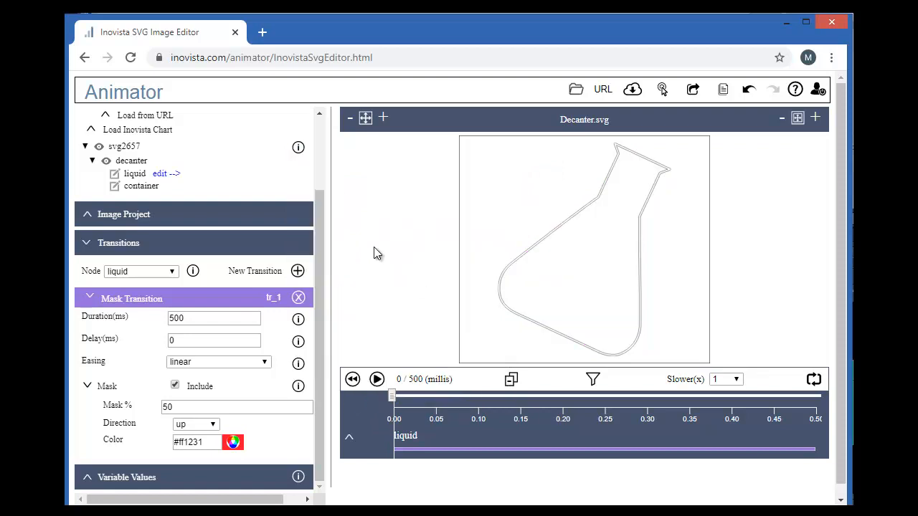
pyautogui.click(377, 379)
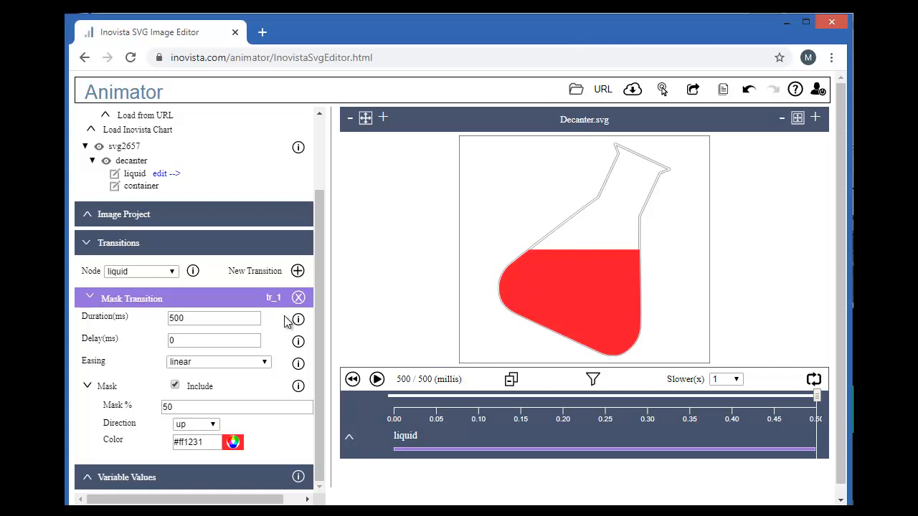
# Collapse the mask transition's settings and turn off hiding for the liquid node.
pyautogui.scroll(1, 148, 301)
pyautogui.click(150, 324)
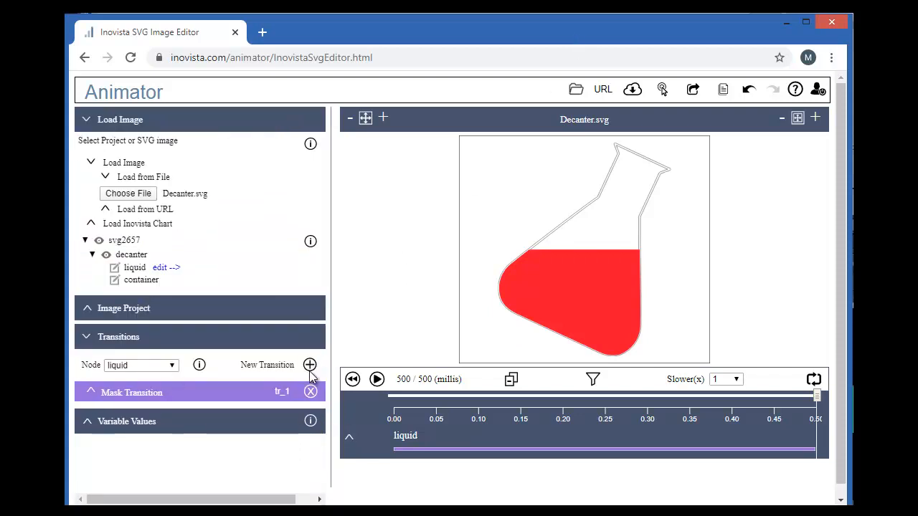
pyautogui.click(113, 269)
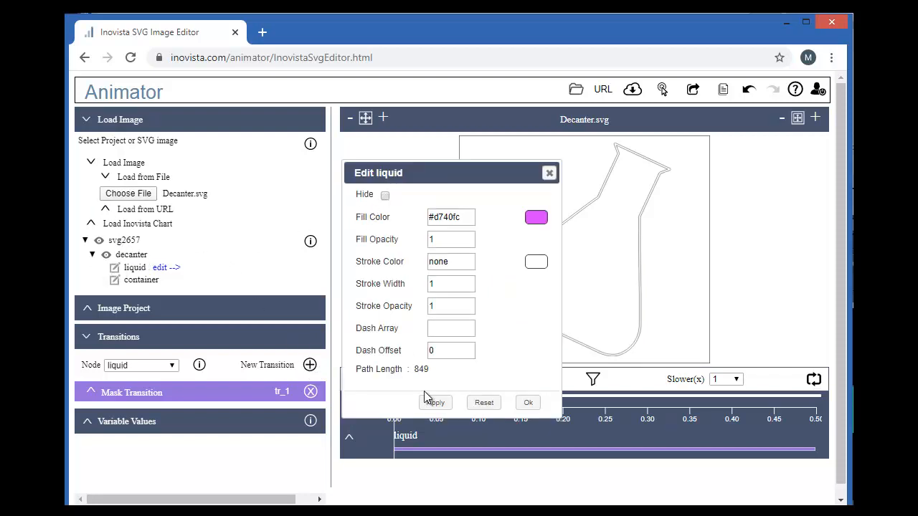
pyautogui.click(527, 402)
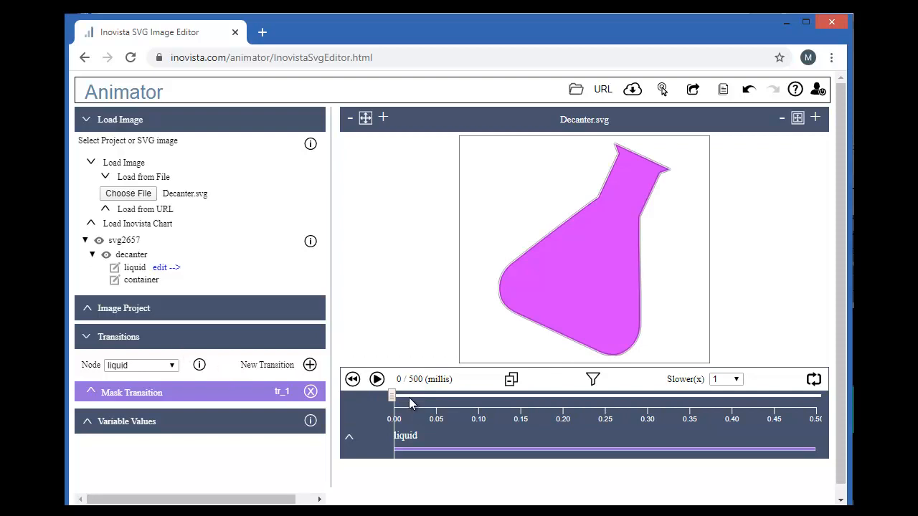
# Add a clip transition to the liquid node alongside the mask transition and include its clip.
pyautogui.click(310, 365)
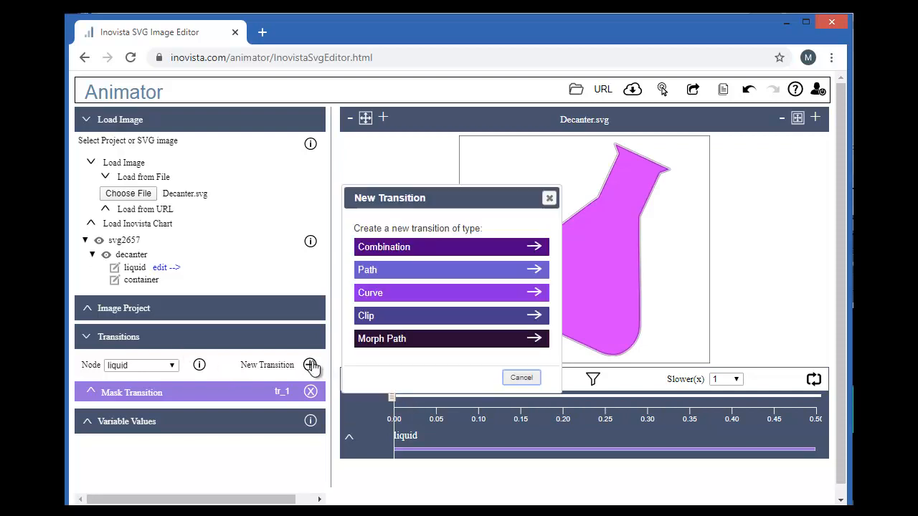
pyautogui.click(379, 315)
pyautogui.click(176, 423)
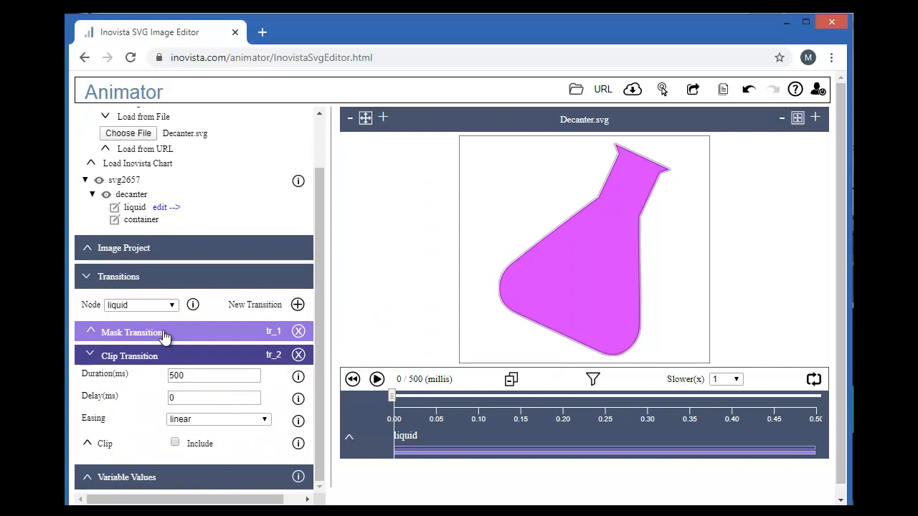
pyautogui.click(119, 448)
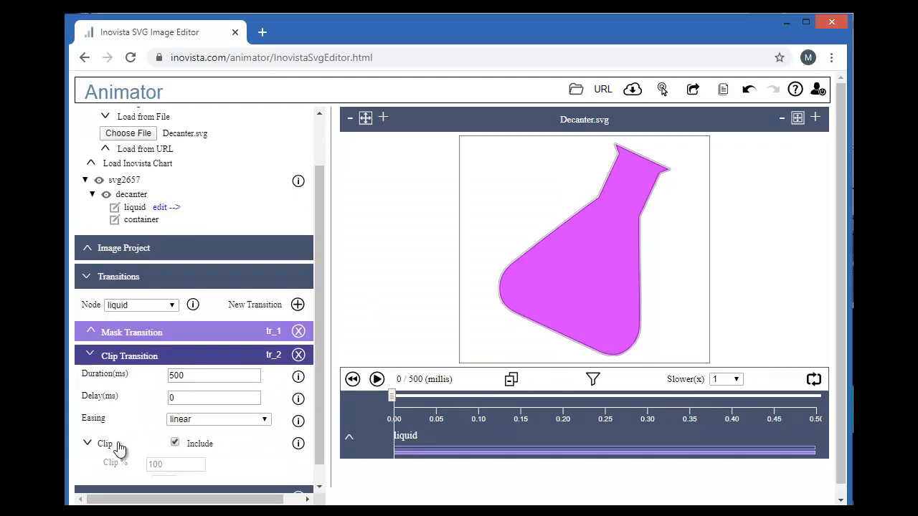
# Set the mask transition's delay to 1000 ms, play the animation, and expand the liquid's timeline.
pyautogui.click(179, 333)
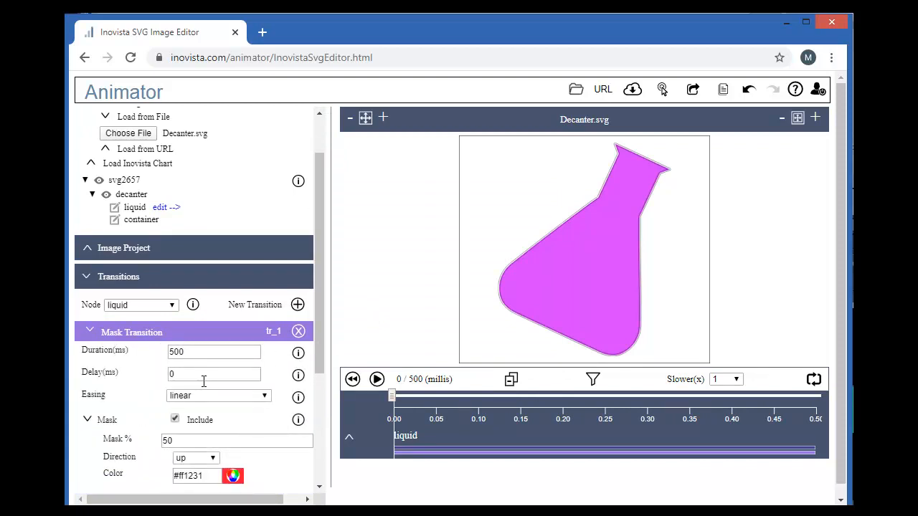
pyautogui.click(204, 376)
pyautogui.press('BackSpace')
pyautogui.write('1000')
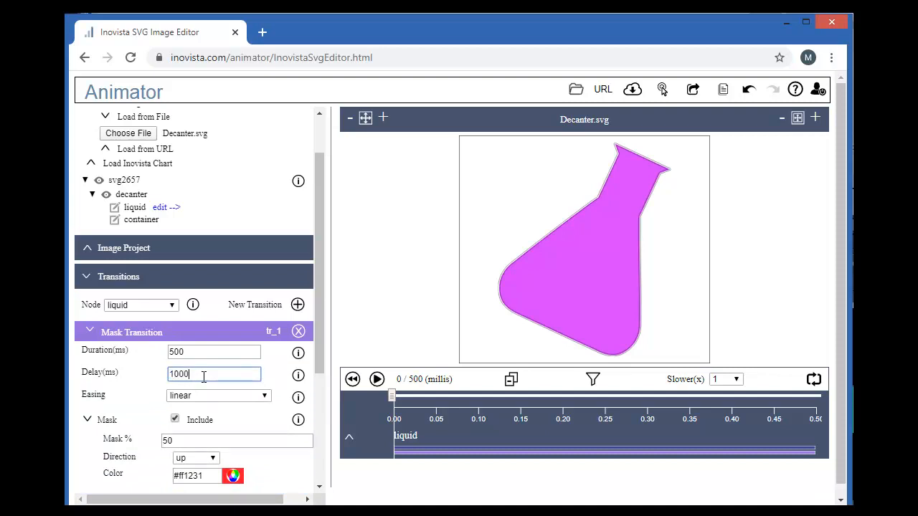
pyautogui.click(376, 380)
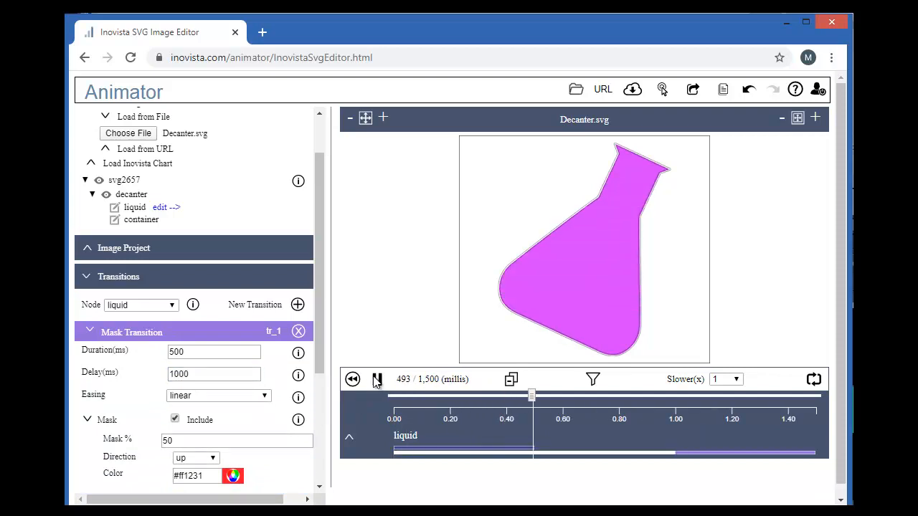
pyautogui.click(348, 440)
# Replace the liquid's mask percentage with the variable mask_pct and its clip percentage with the variable clip_pct.
pyautogui.scroll(-1, 349, 441)
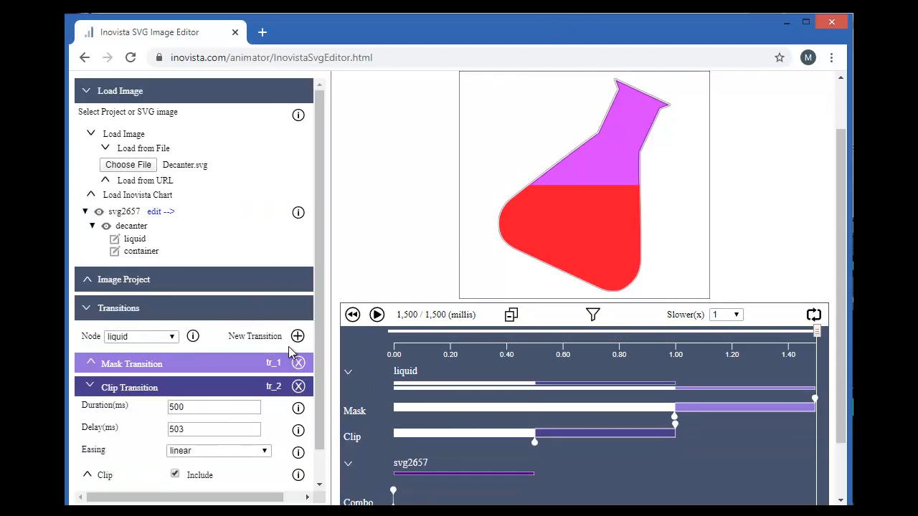
pyautogui.scroll(-1, 317, 348)
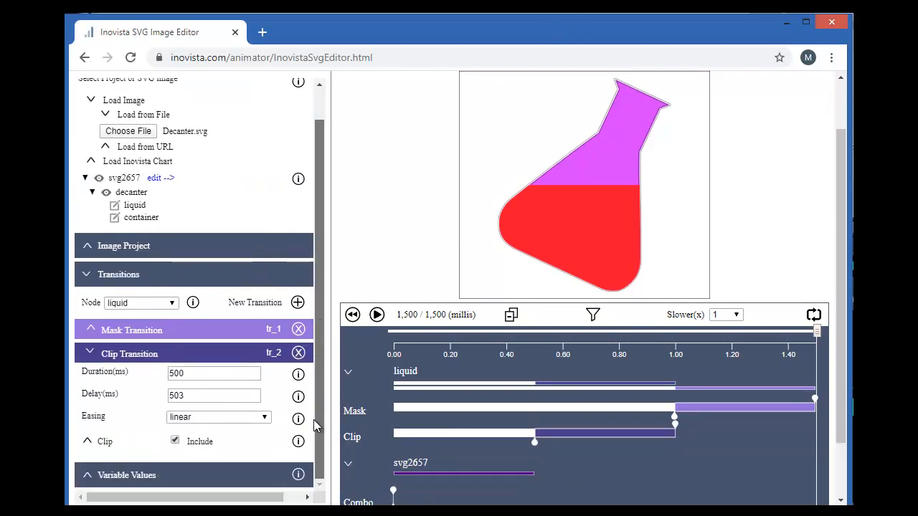
pyautogui.click(89, 441)
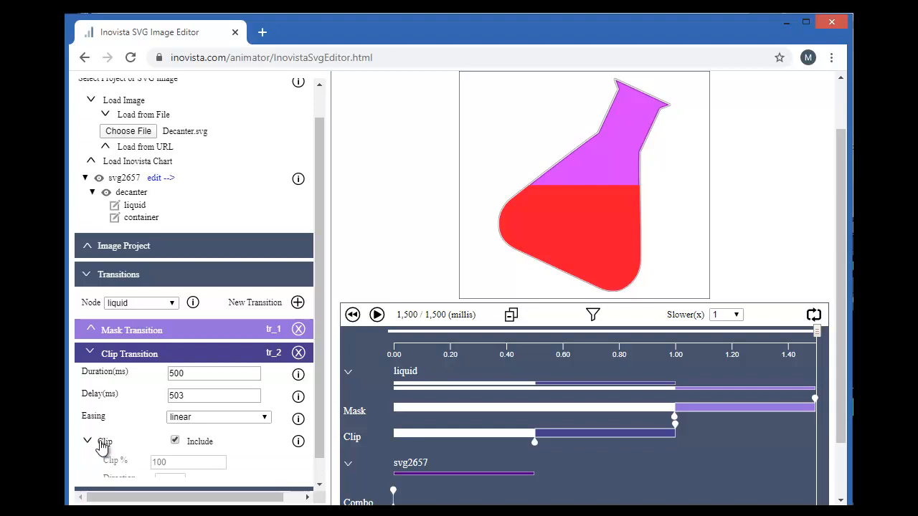
pyautogui.scroll(-1, 320, 440)
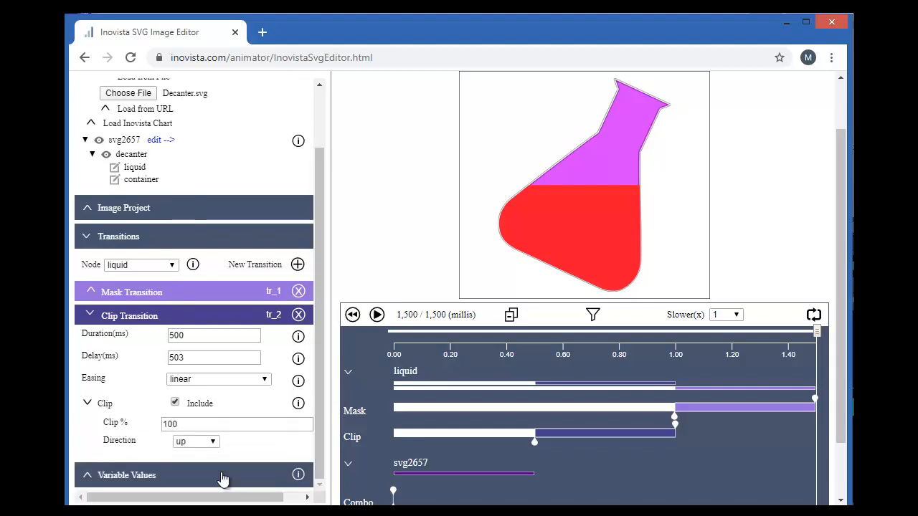
pyautogui.click(137, 293)
pyautogui.scroll(-2, 137, 294)
pyautogui.click(107, 292)
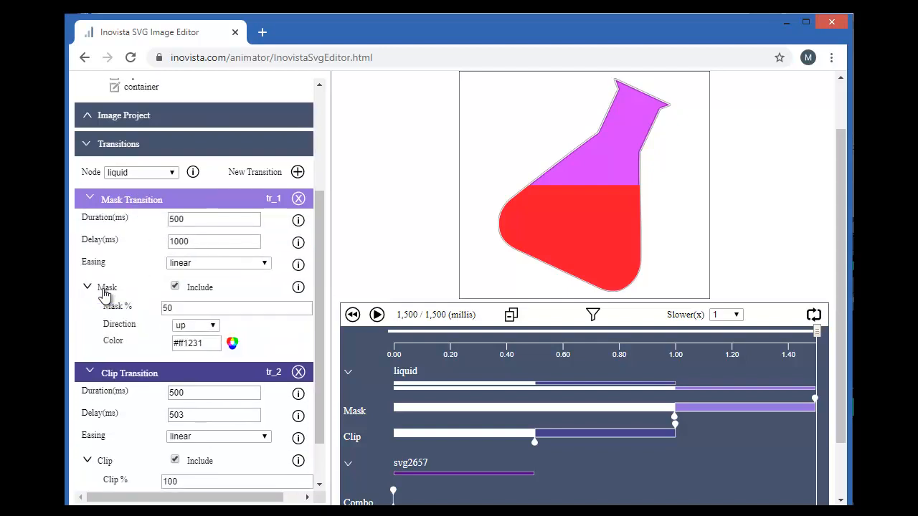
pyautogui.scroll(-1, 105, 294)
pyautogui.scroll(-1, 105, 294)
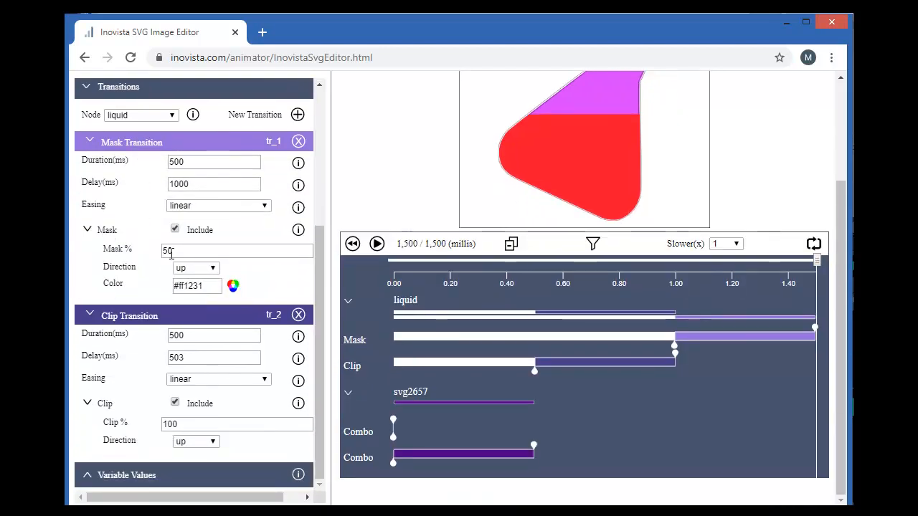
pyautogui.doubleClick(190, 252)
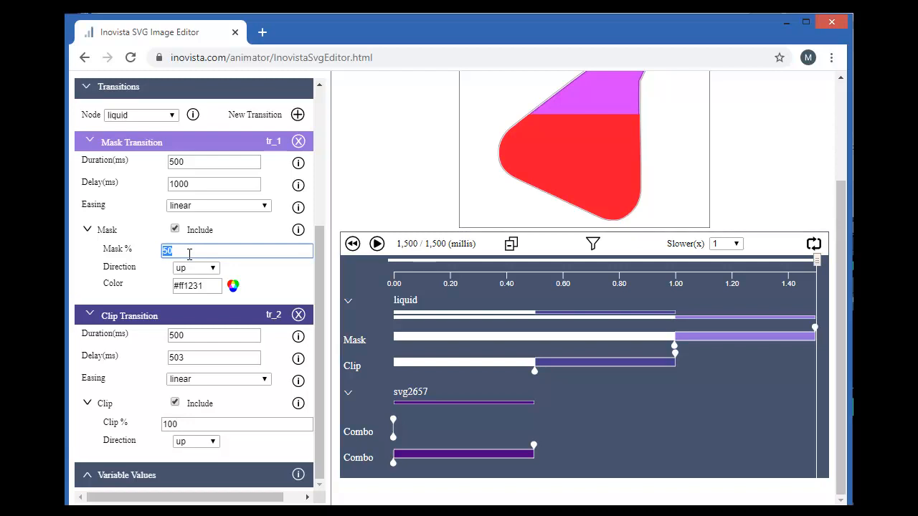
pyautogui.write('mask_pct')
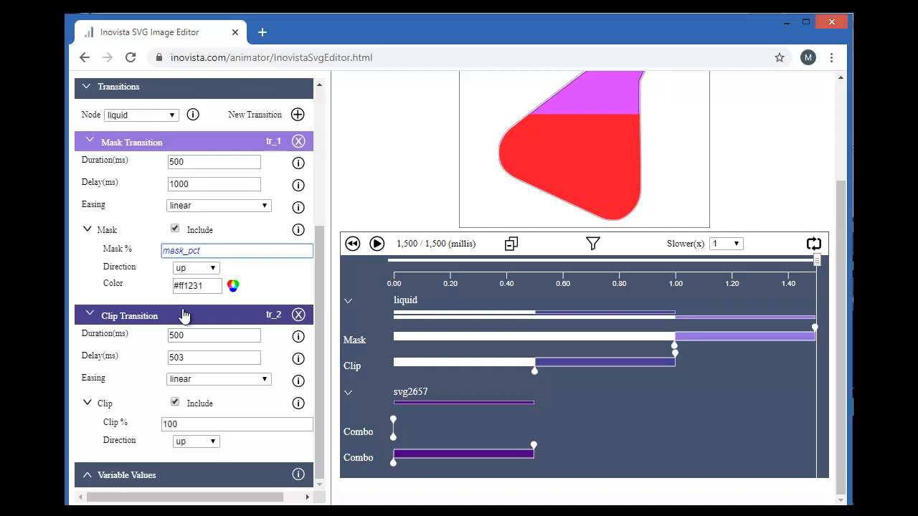
pyautogui.doubleClick(185, 424)
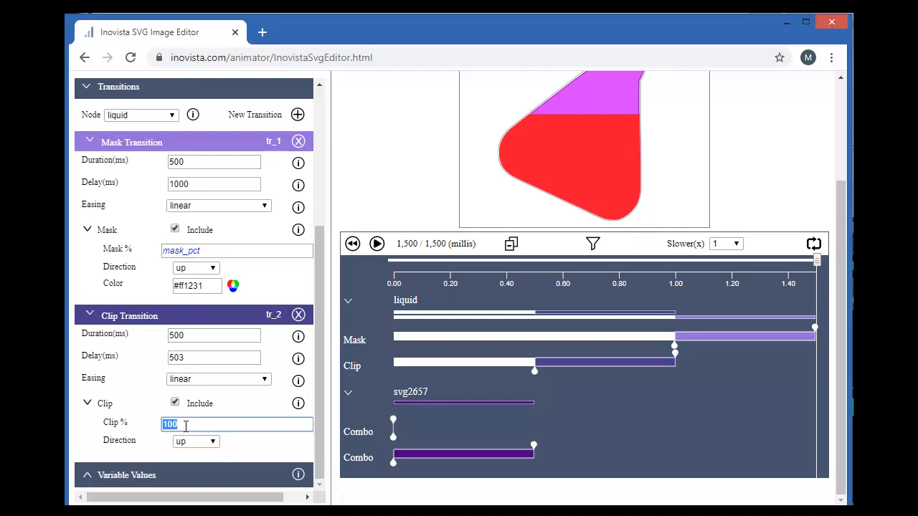
pyautogui.write('clip_pct')
# Give the liquid's variables the values 55 for mask_pct and 100 for clip_pct, and play the animation.
pyautogui.click(161, 477)
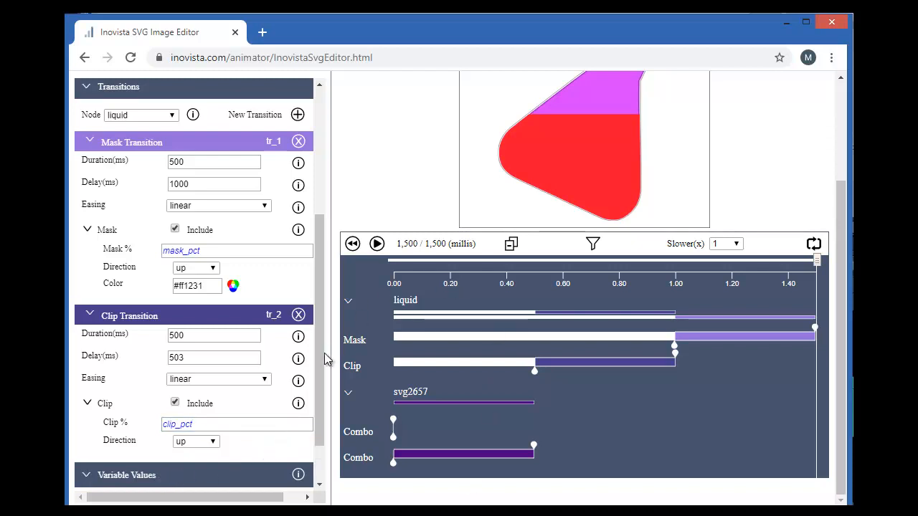
pyautogui.moveTo(323, 368); pyautogui.dragTo(314, 486)
pyautogui.doubleClick(221, 455)
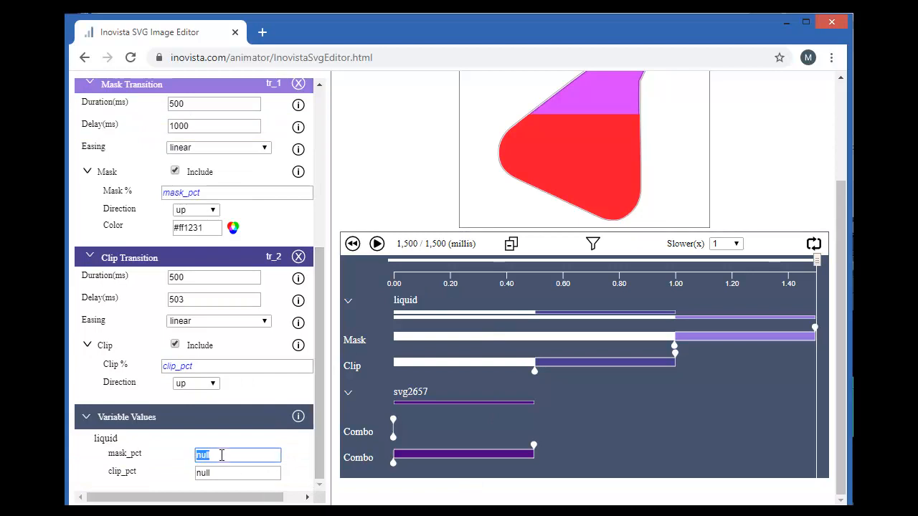
pyautogui.write('55')
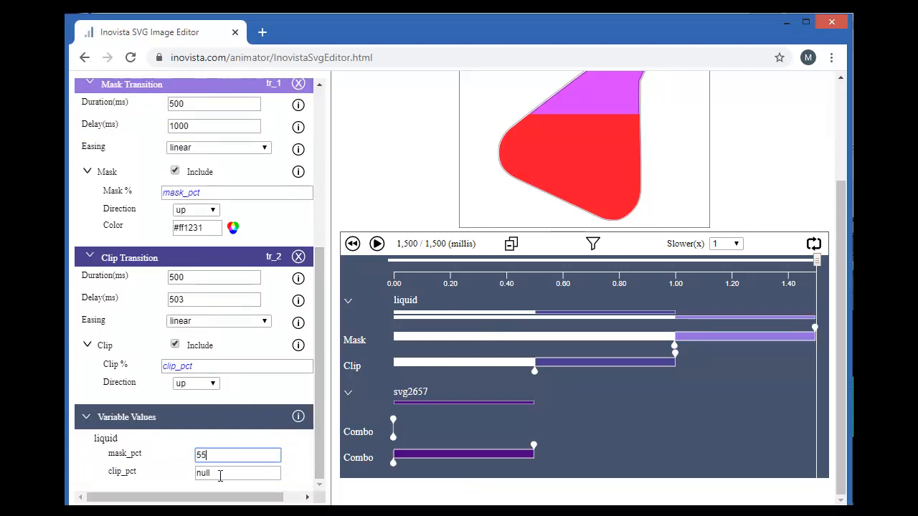
pyautogui.doubleClick(220, 473)
pyautogui.write('100')
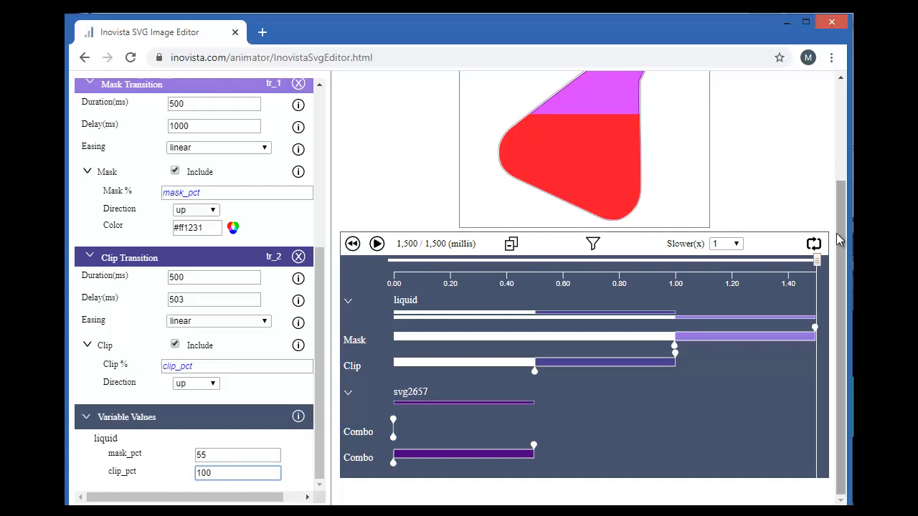
pyautogui.scroll(3, 843, 240)
pyautogui.click(379, 382)
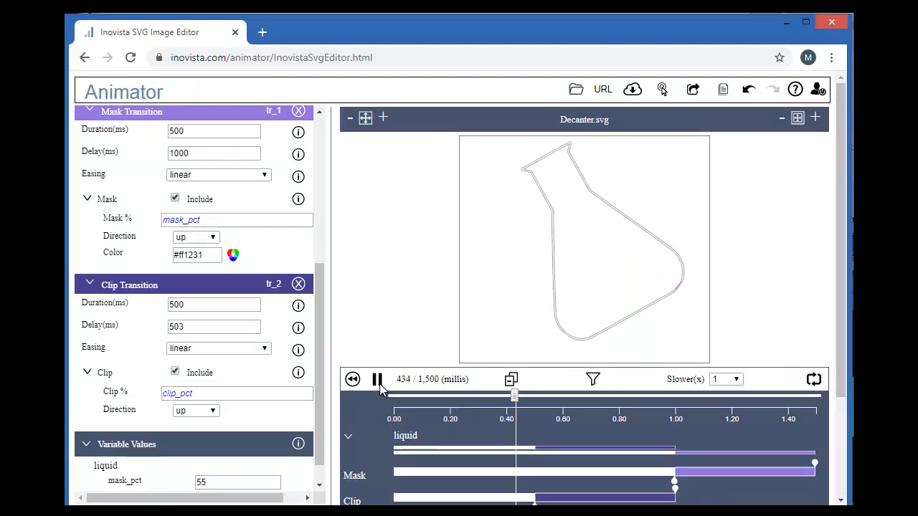